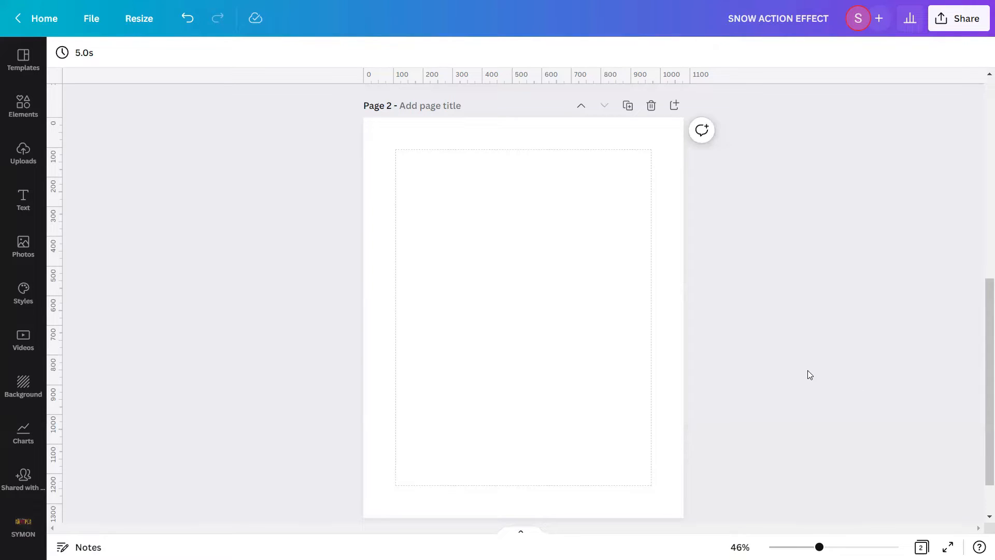
Add the uploaded photo of the bearded man in a brown coat to page 2 and set it as the page background
left_click(30, 169)
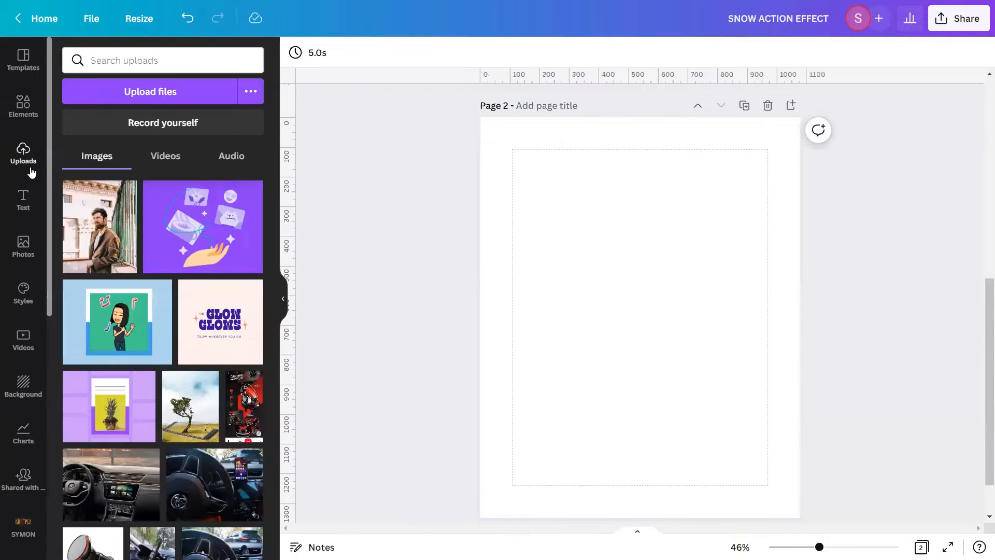
left_click(100, 238)
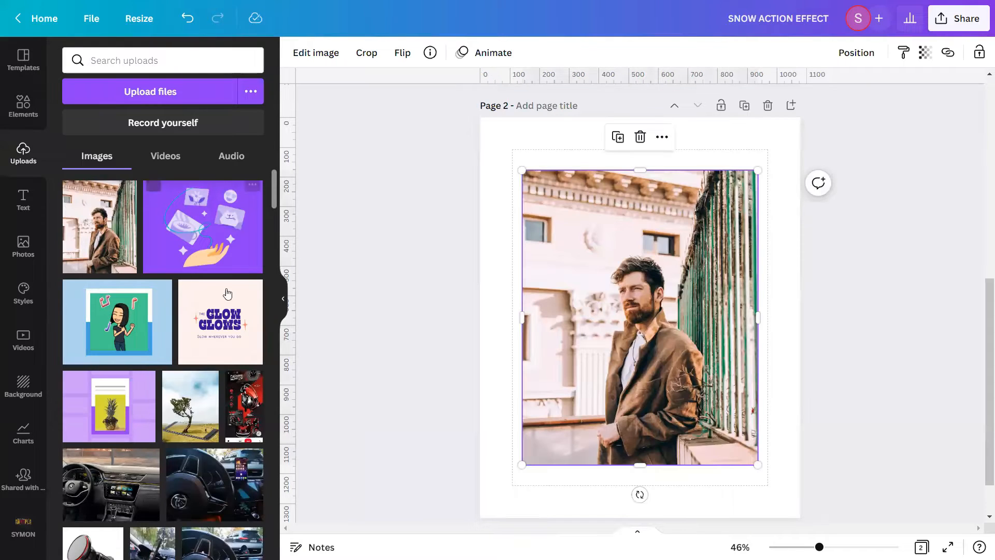
left_click(281, 301)
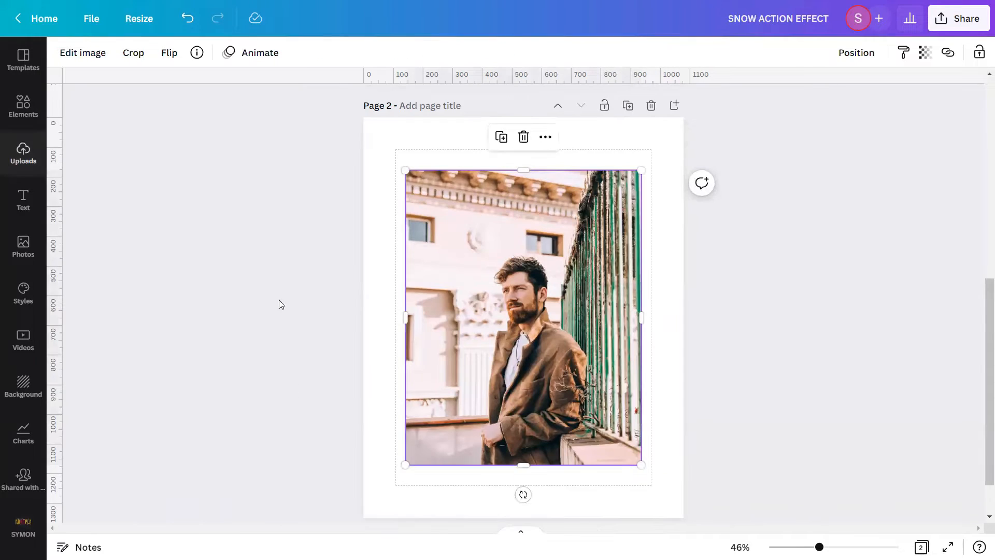
right_click(555, 301)
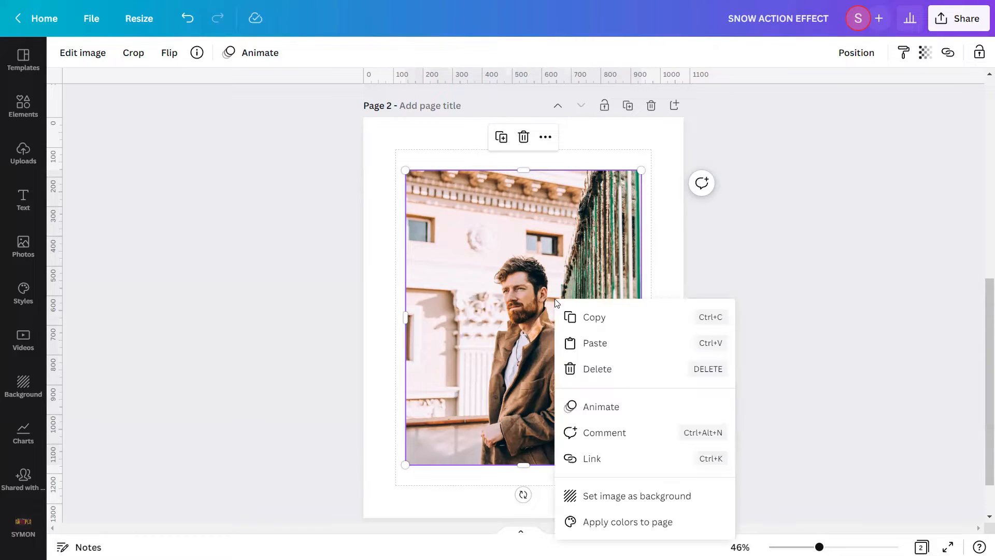
left_click(590, 494)
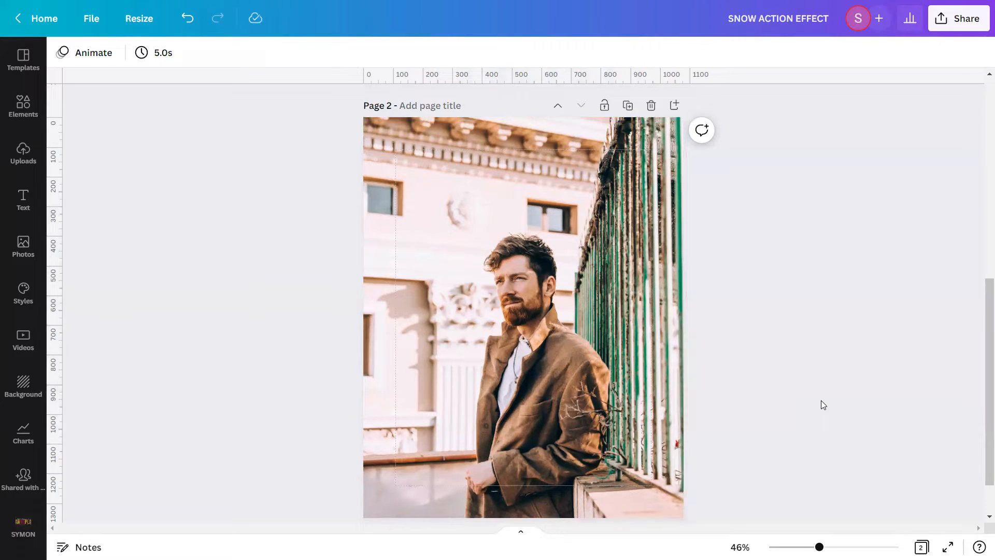
Apply the Nordic effect from the Cool group of Photogenic to the background photo
left_click(601, 365)
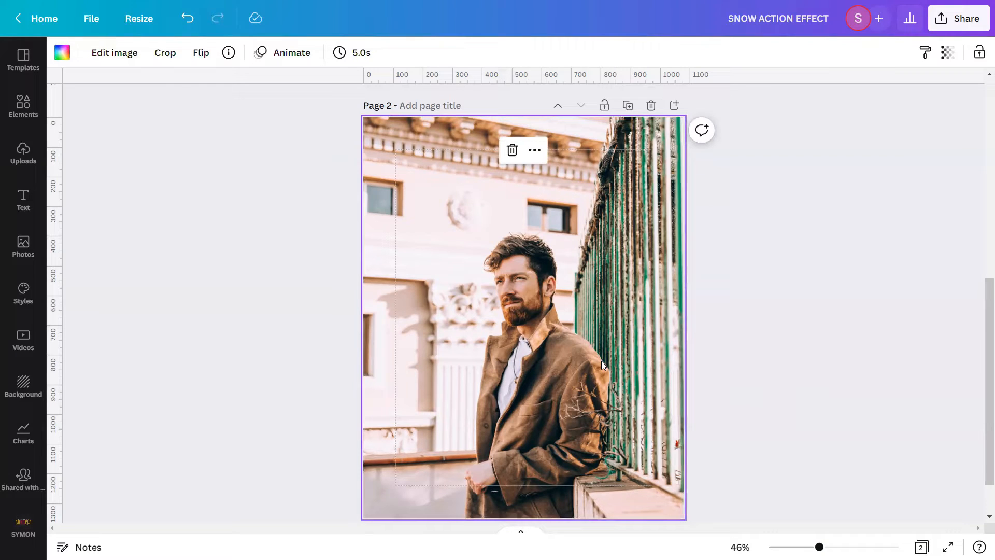
left_click(109, 54)
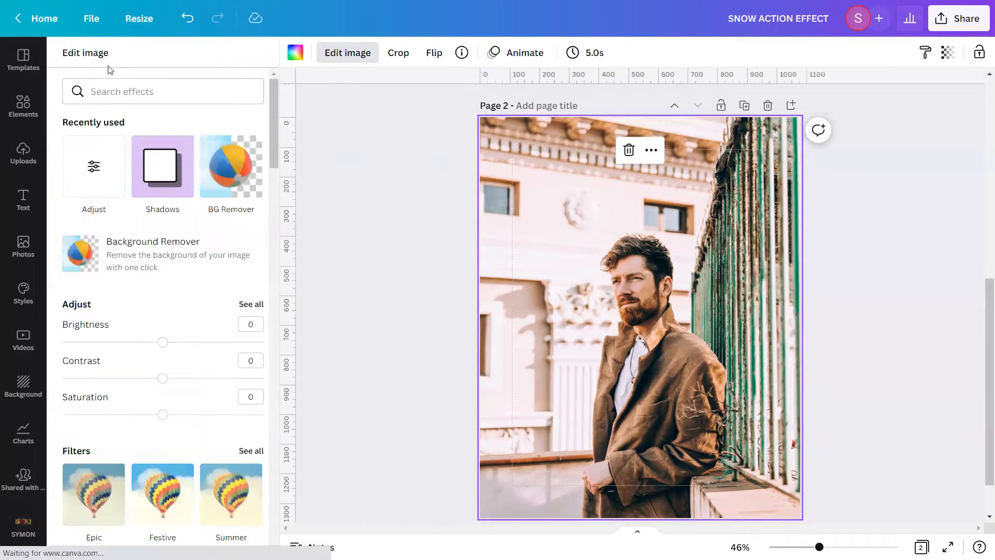
scroll(111, 182, "down", 4)
scroll(111, 185, "down", 10)
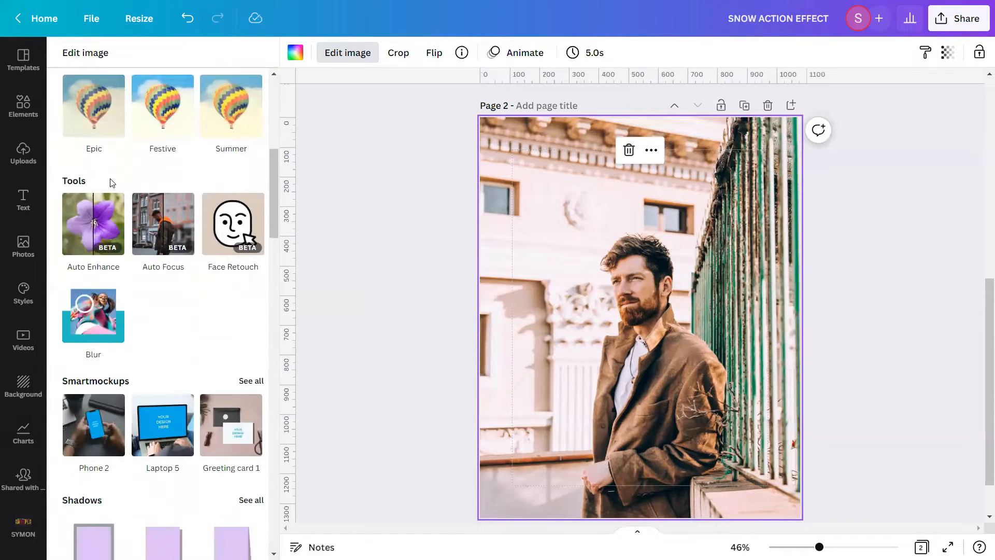
scroll(111, 181, "down", 8)
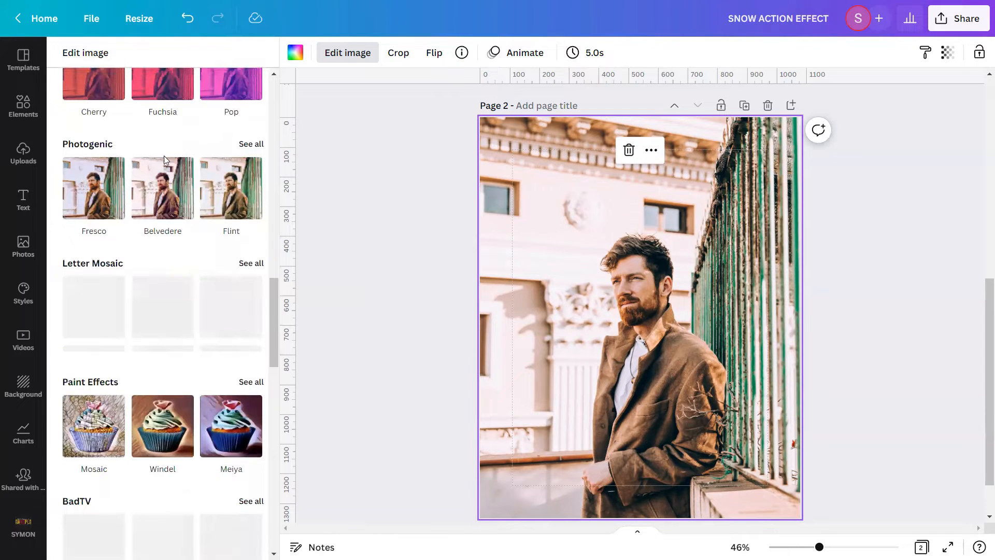
left_click(250, 145)
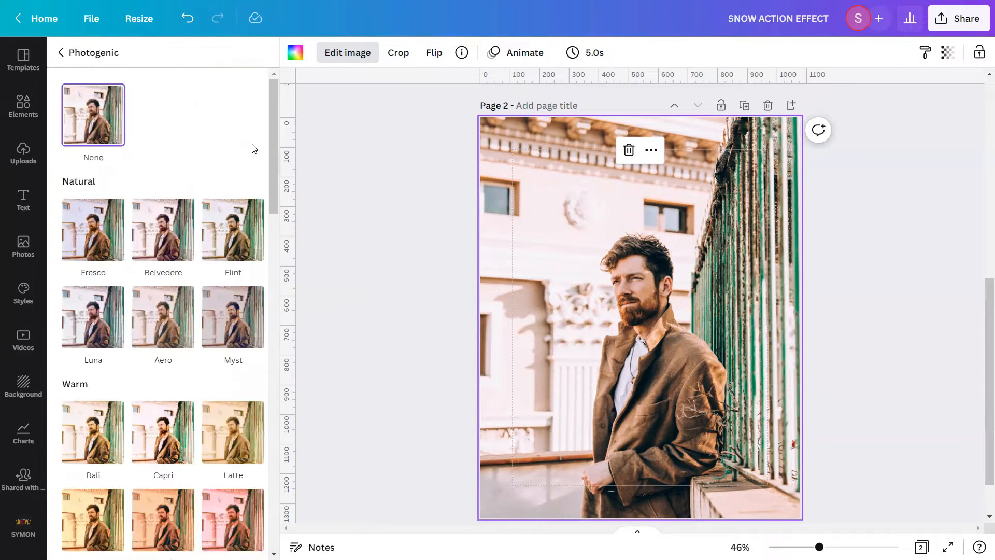
scroll(254, 161, "down", 4)
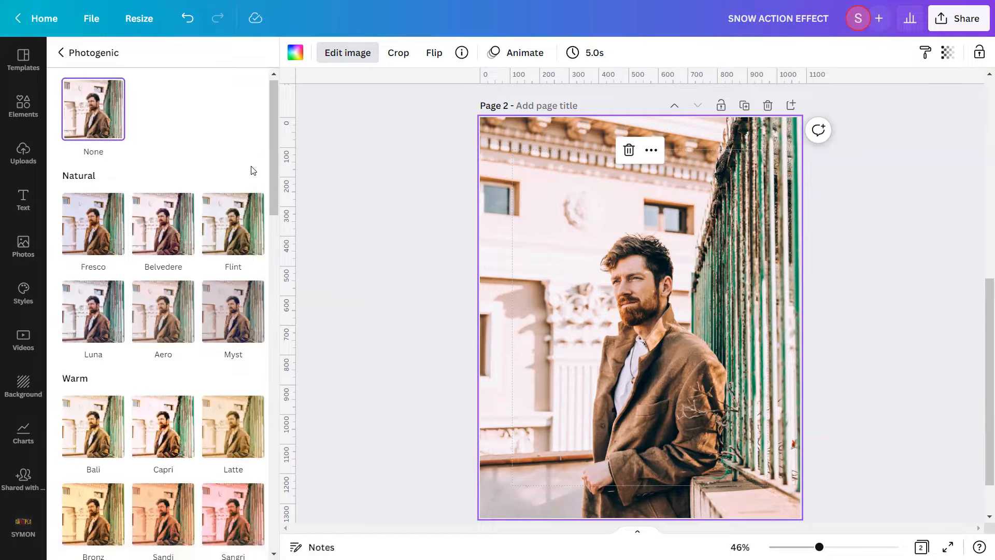
scroll(251, 166, "down", 4)
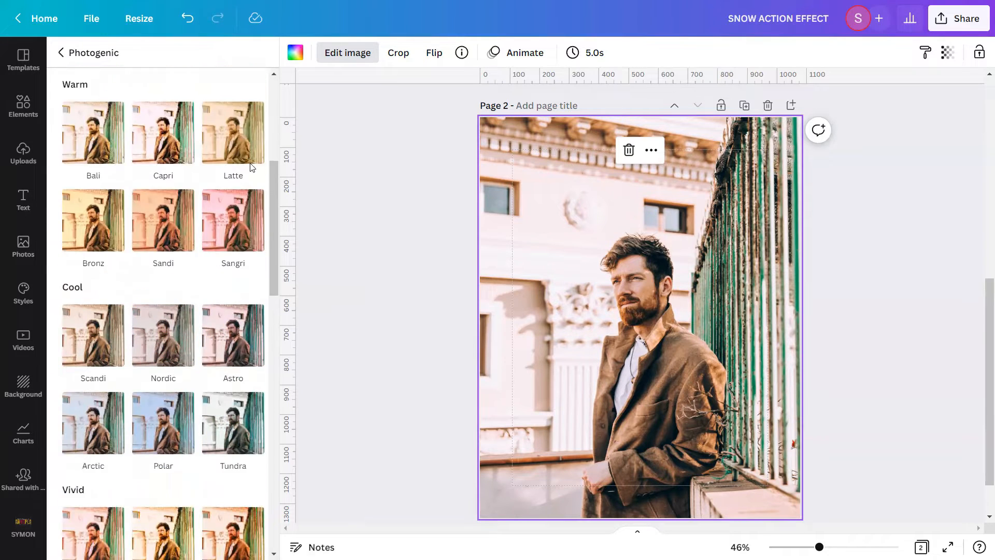
scroll(251, 165, "down", 1)
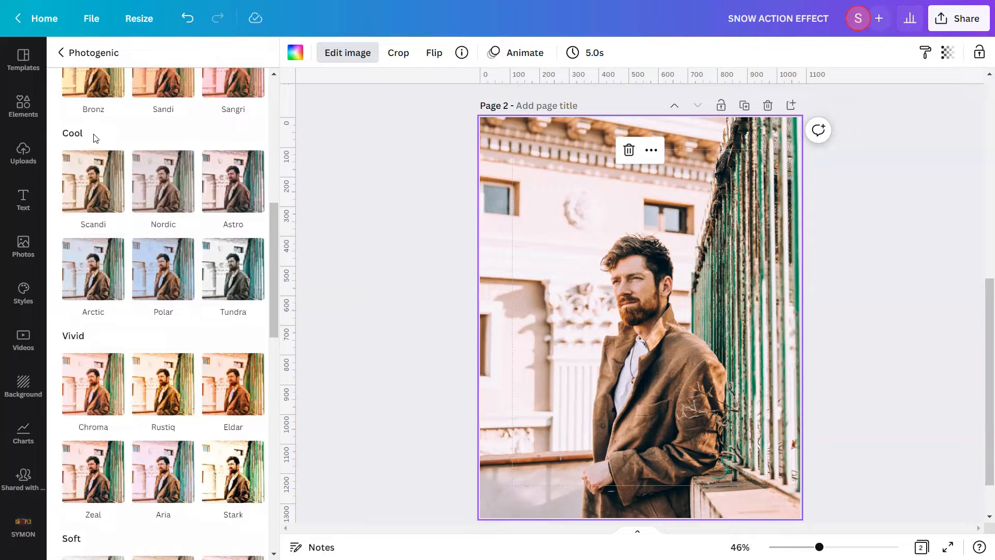
left_click(152, 183)
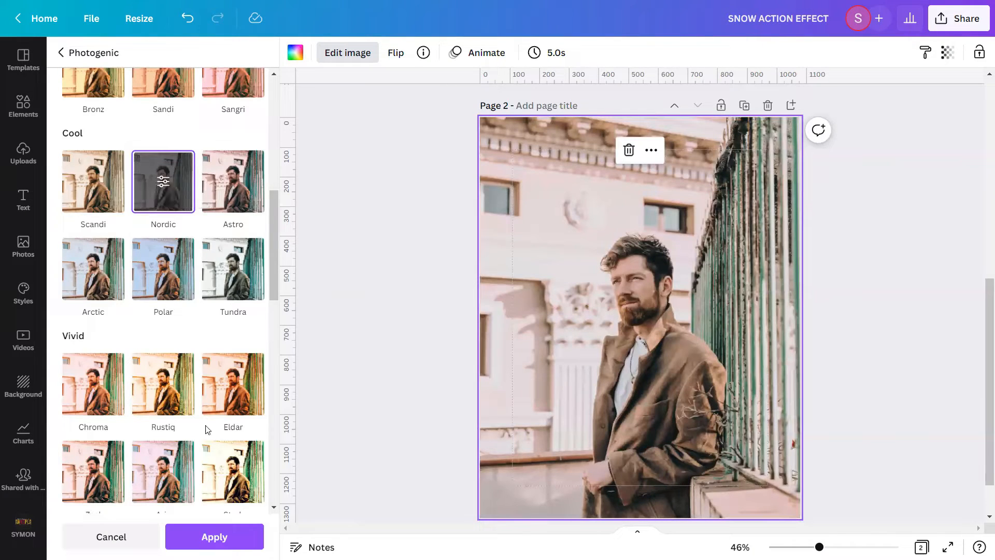
left_click(227, 536)
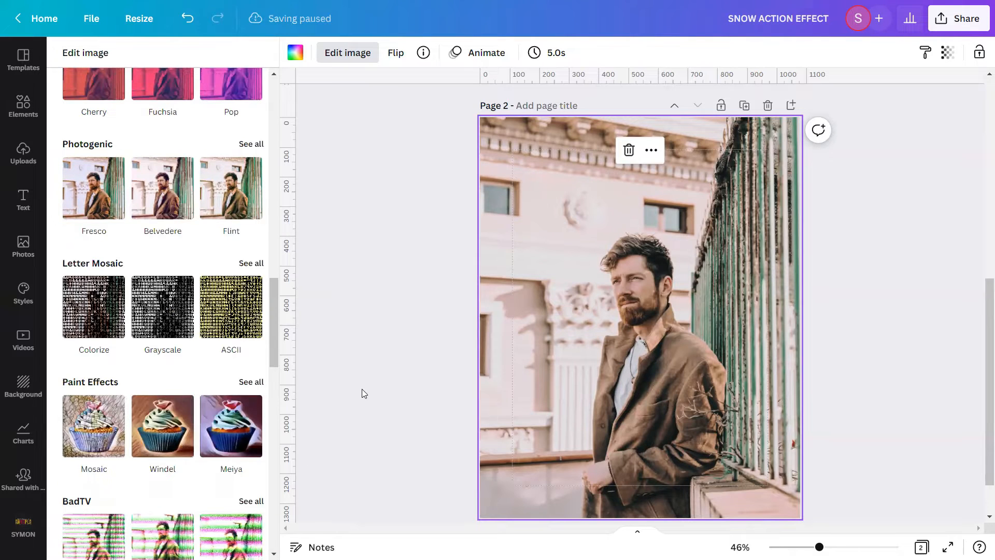
left_click(363, 390)
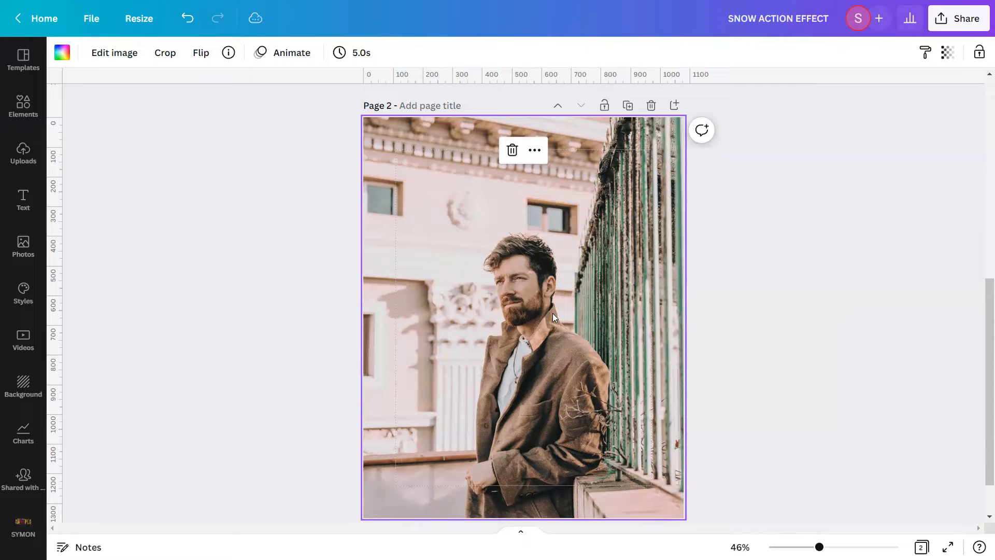
Adjust the background photo to contrast -10, saturation -15 and blur -5
left_click(115, 54)
scroll(127, 157, "down", 3)
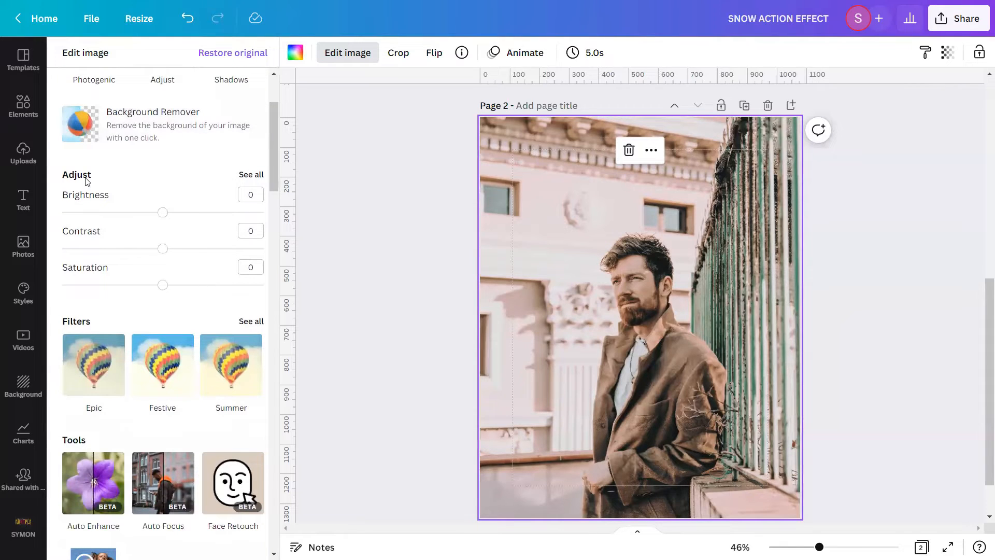
left_click(251, 175)
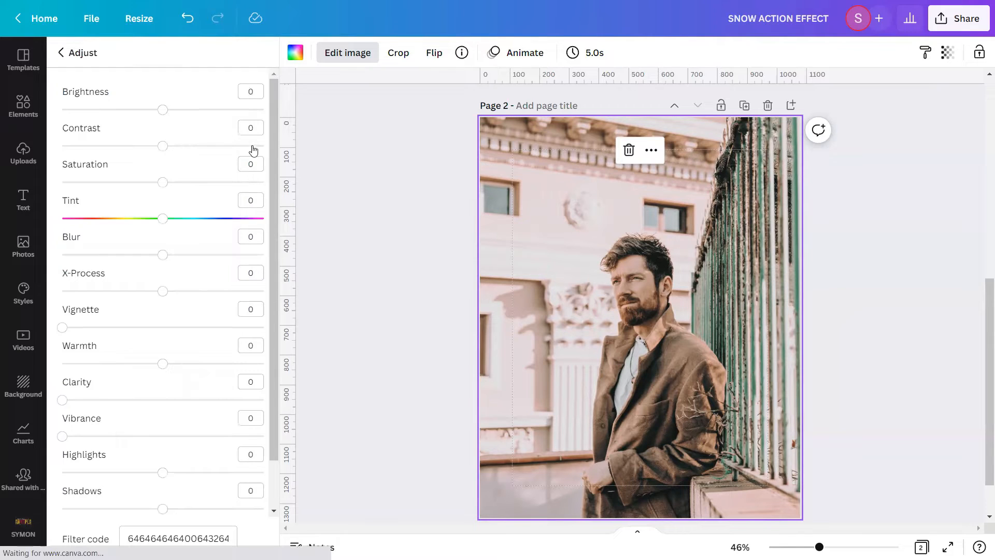
left_click(252, 128)
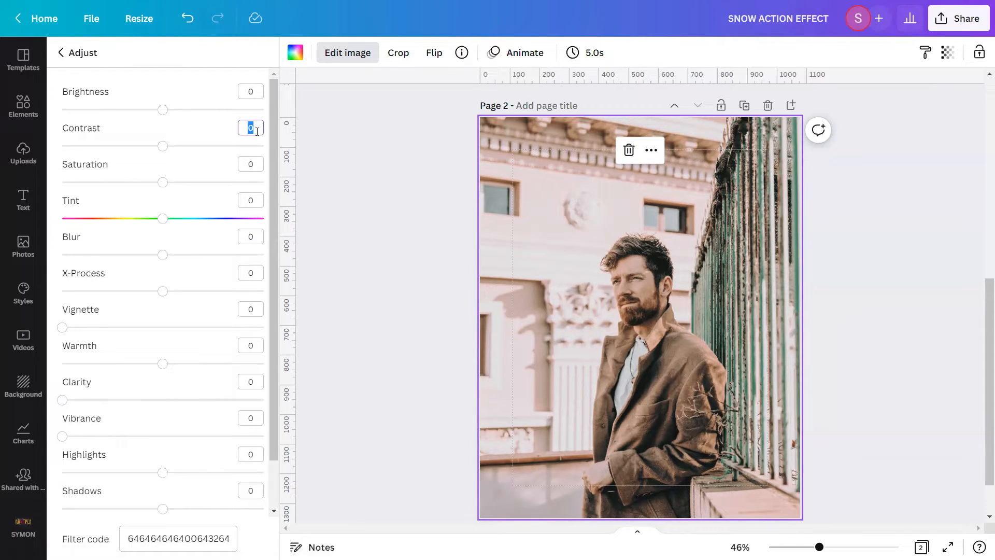
type("-10")
left_click(253, 165)
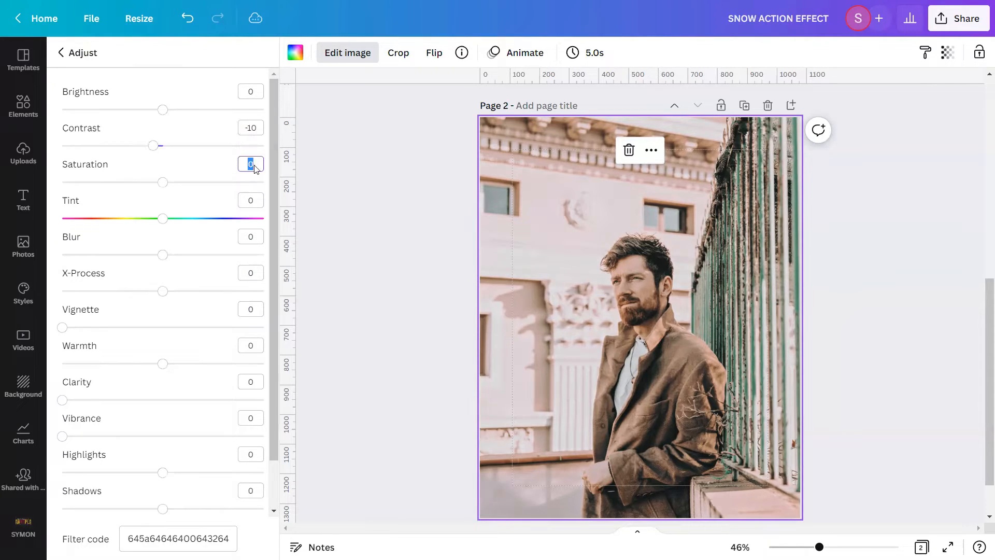
type("-15")
left_click(255, 239)
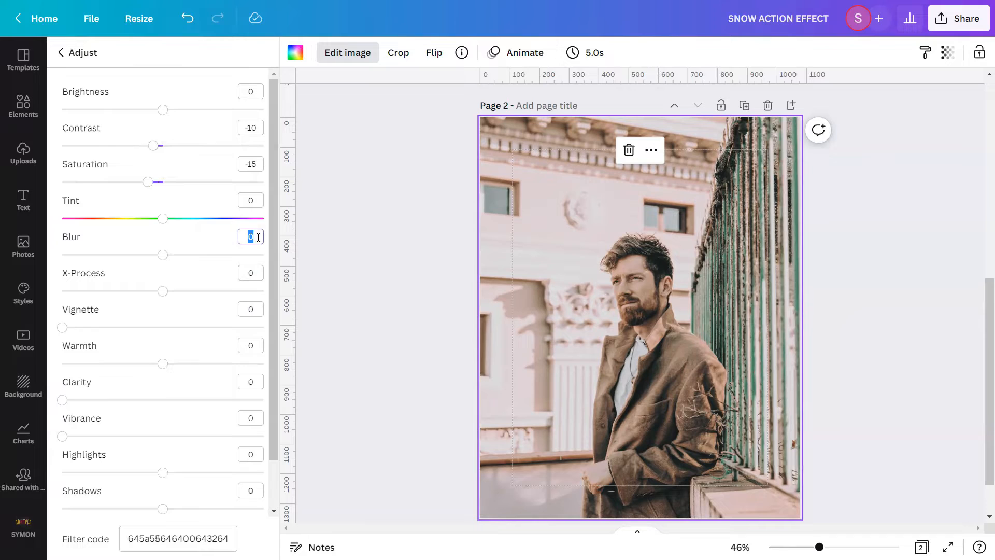
type("-5")
Set the photo's warmth to -50, clarity to 3 and shadows to 100, and close the adjustments
left_click(254, 347)
type("-50")
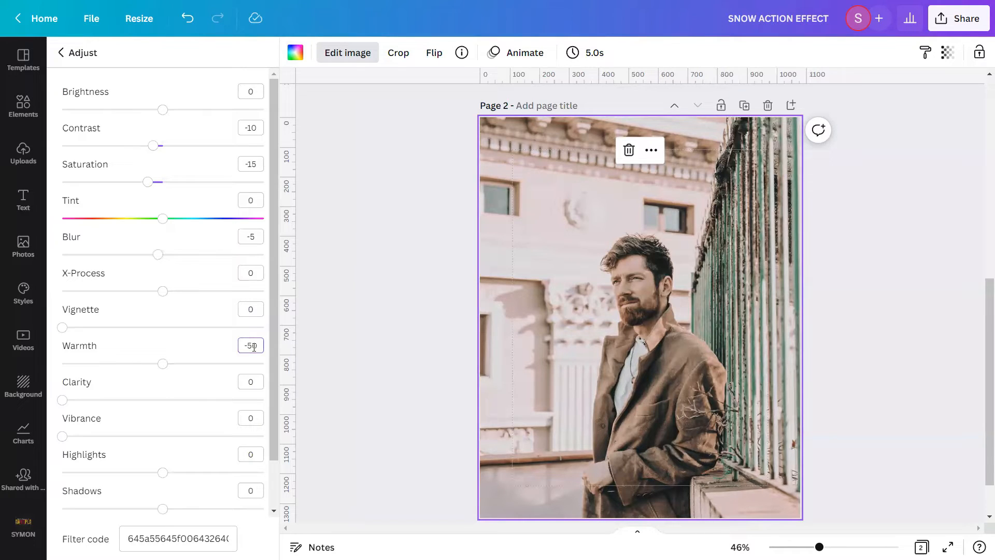
left_click(253, 388)
type("3")
left_click(250, 485)
type("100")
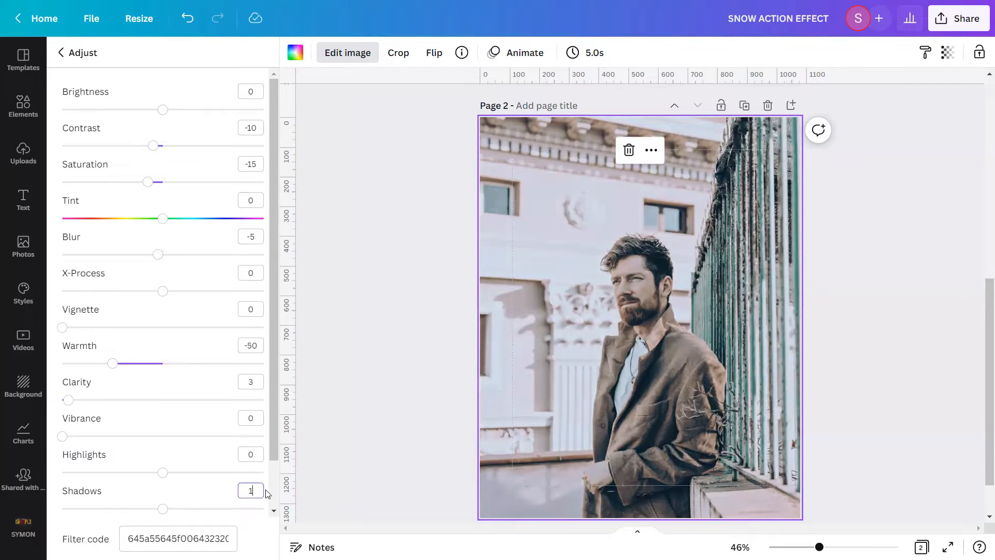
left_click(178, 494)
scroll(177, 498, "down", 1)
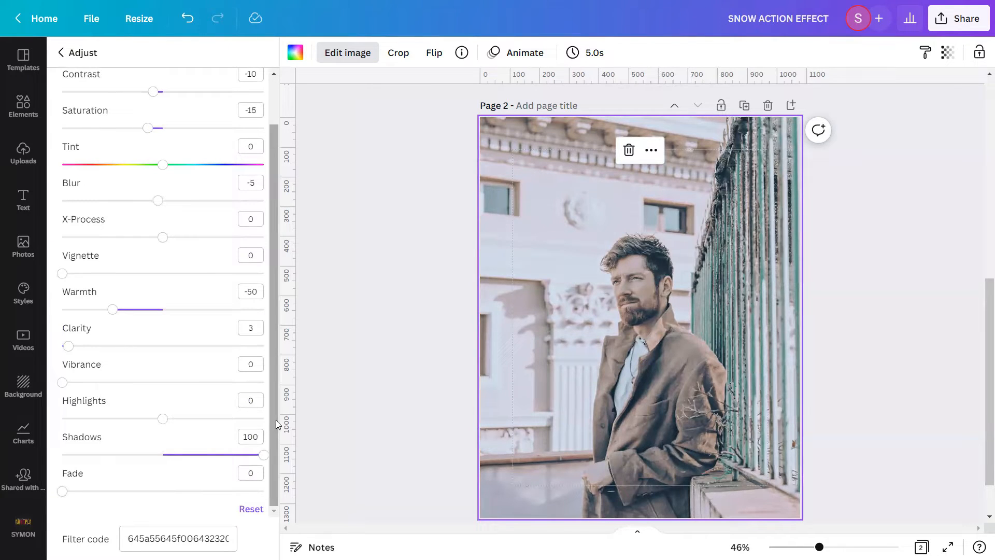
left_click_drag(273, 415, 270, 339)
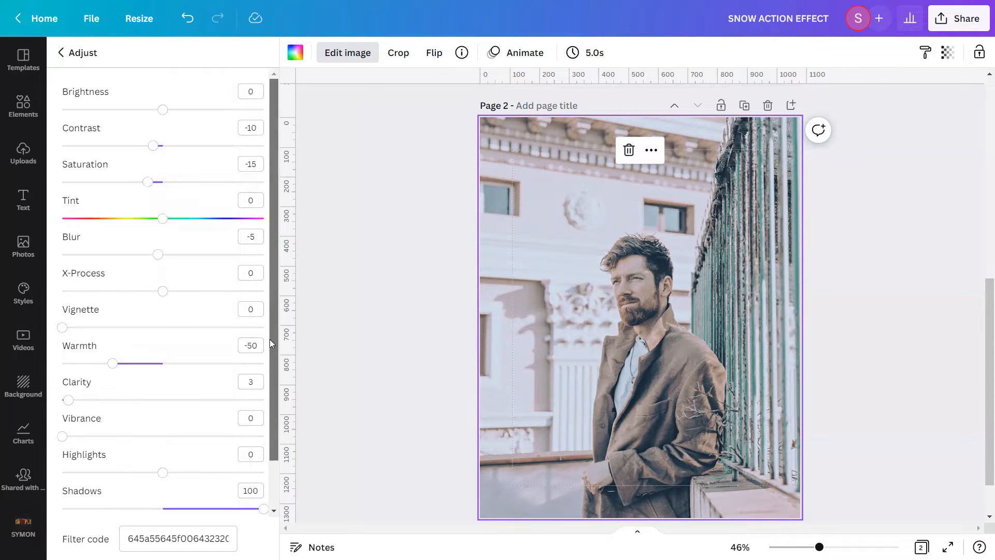
left_click(378, 333)
left_click(804, 378)
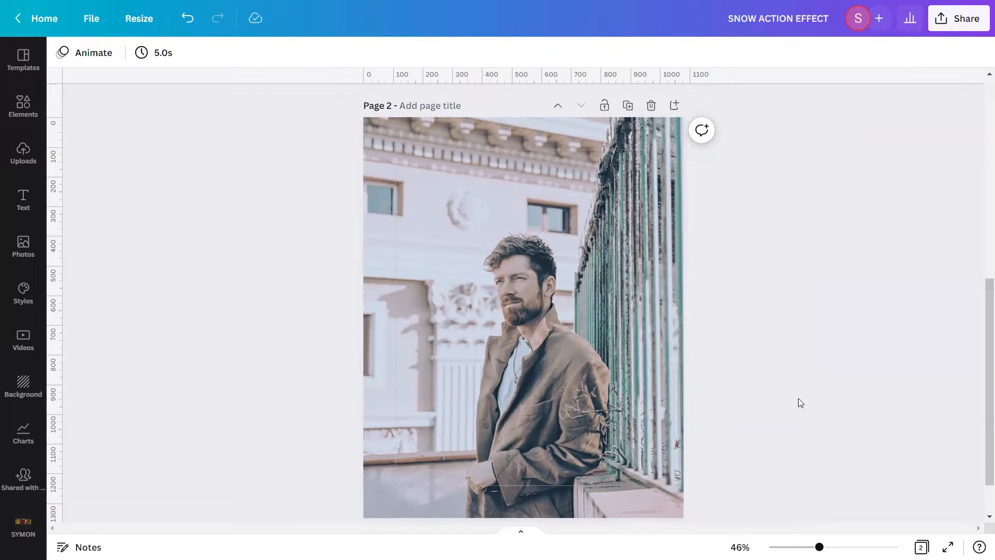
left_click_drag(819, 547, 851, 547)
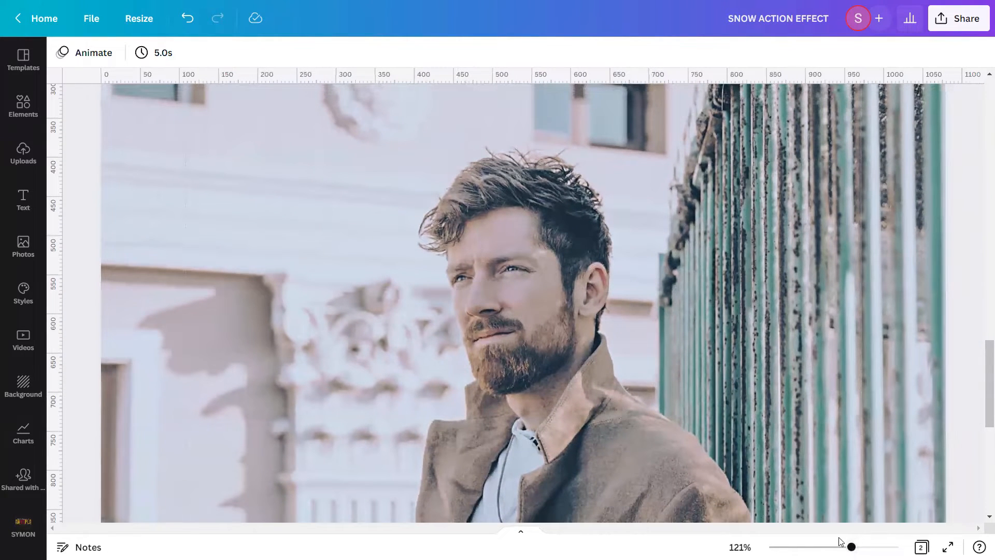
left_click_drag(981, 410, 982, 501)
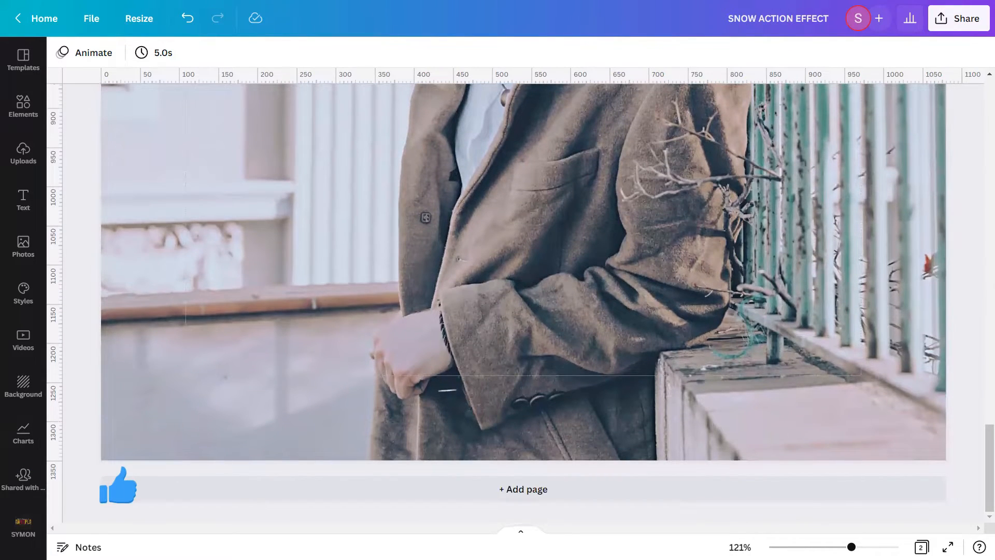
left_click_drag(851, 547, 816, 546)
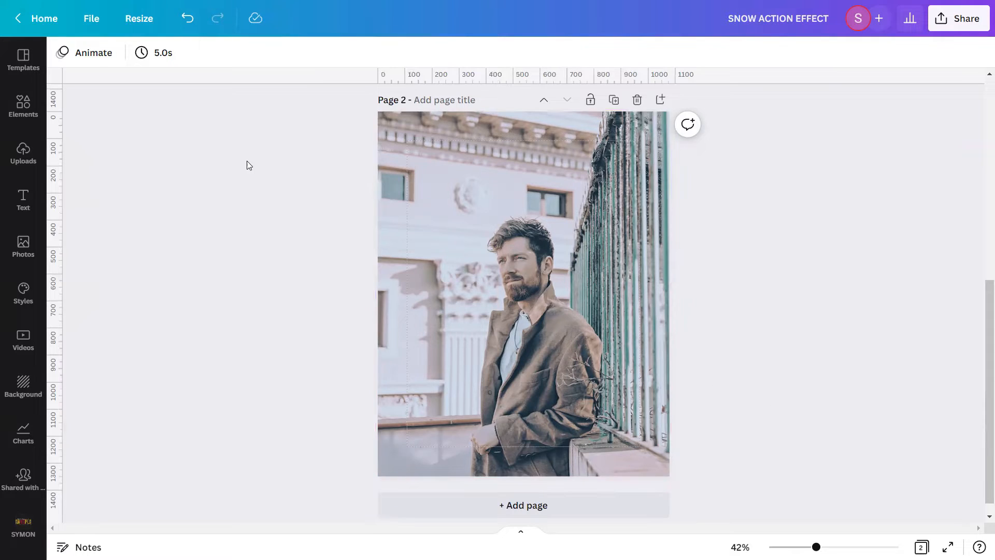
Search the elements library for "Snow Overlays" and limit the results to graphics
left_click(34, 111)
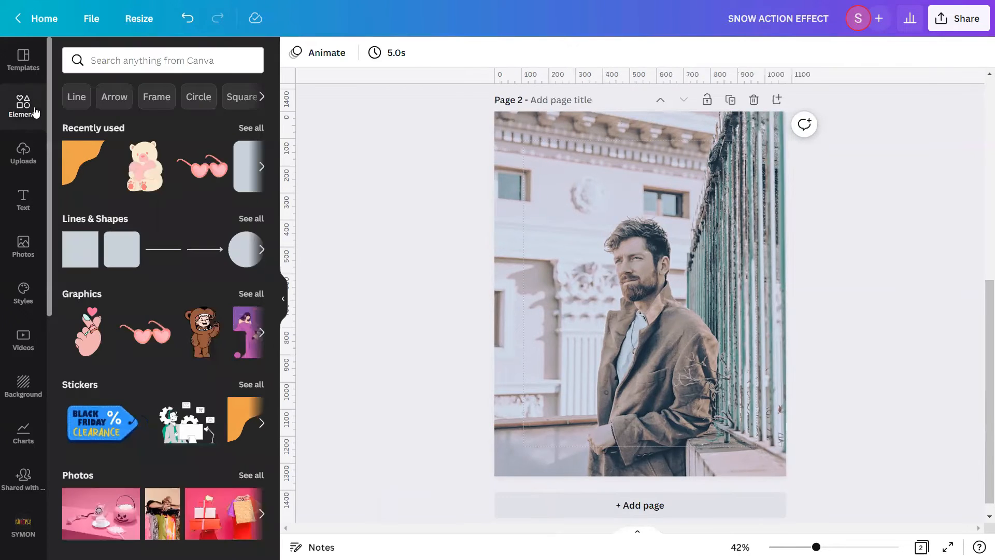
left_click(108, 62)
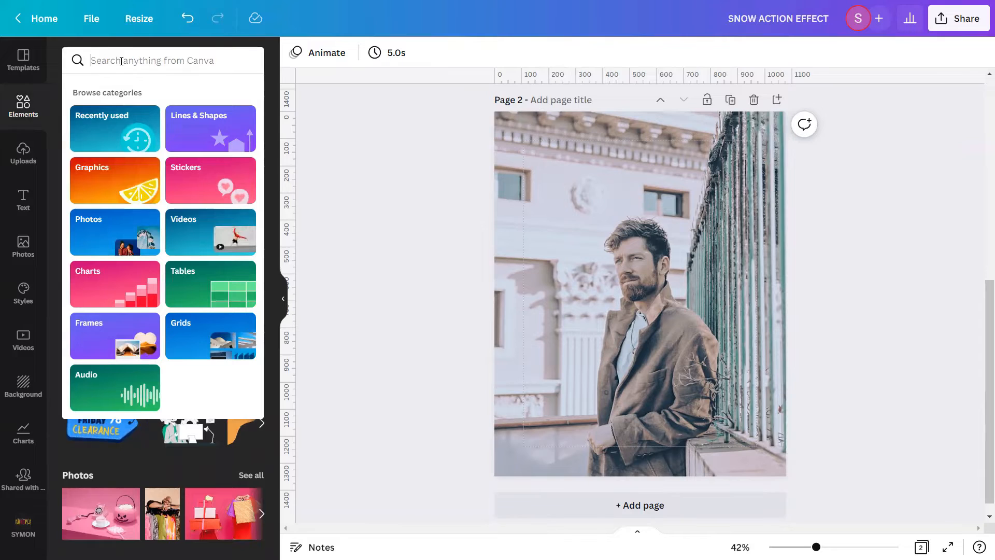
type("Sn")
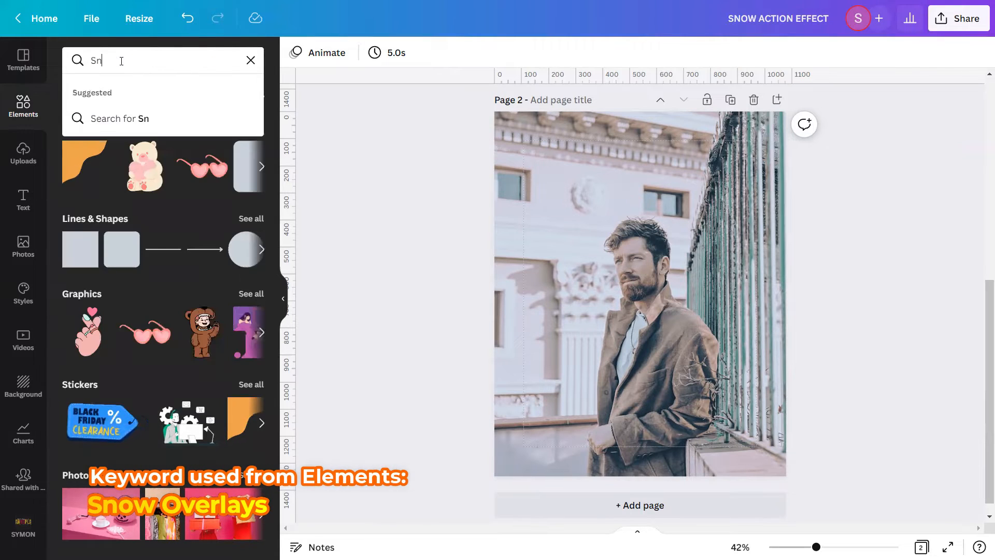
type("ow Overl")
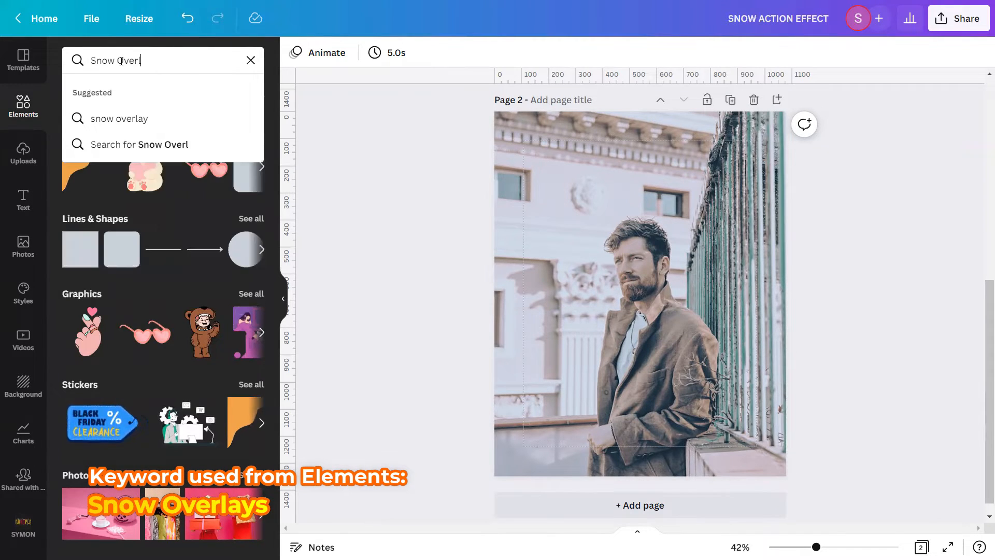
type("ays")
key("Return")
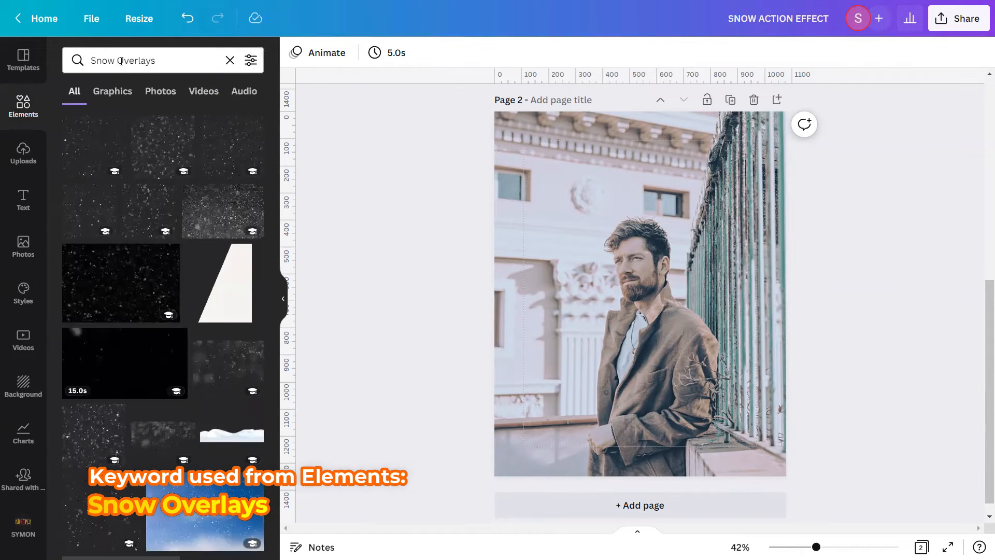
left_click(124, 97)
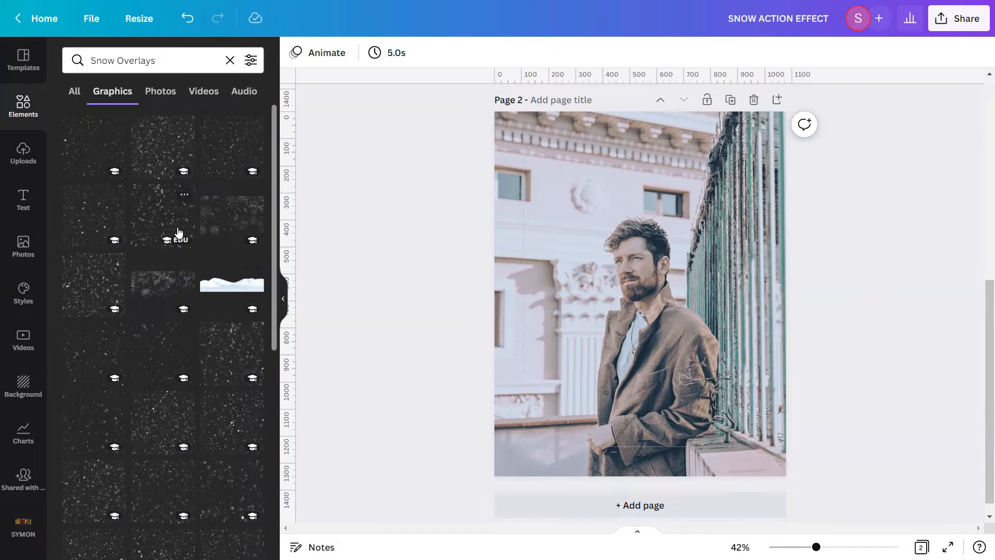
Add the Snow Overlay graphic from the middle of the second results row and enlarge it to cover the whole photo page
left_click(185, 196)
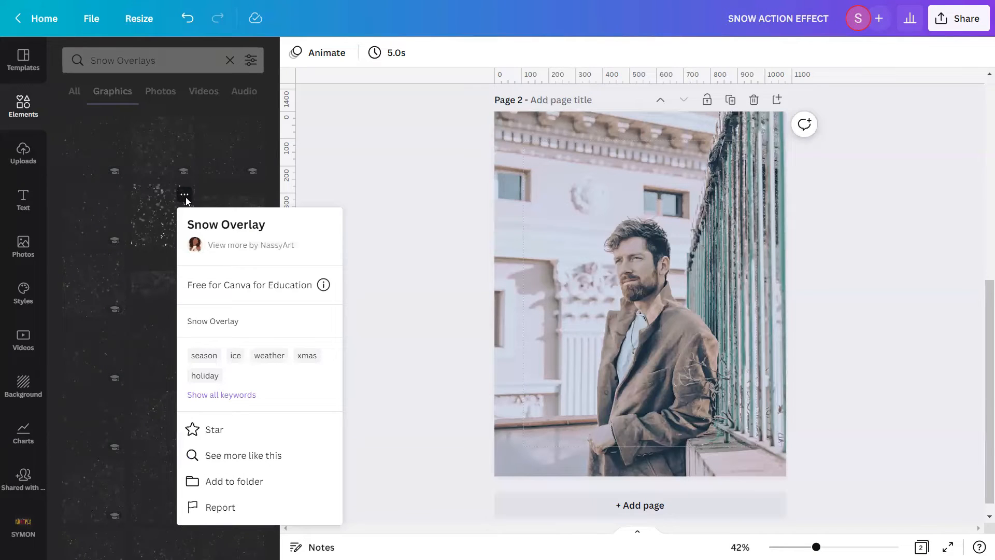
left_click(158, 210)
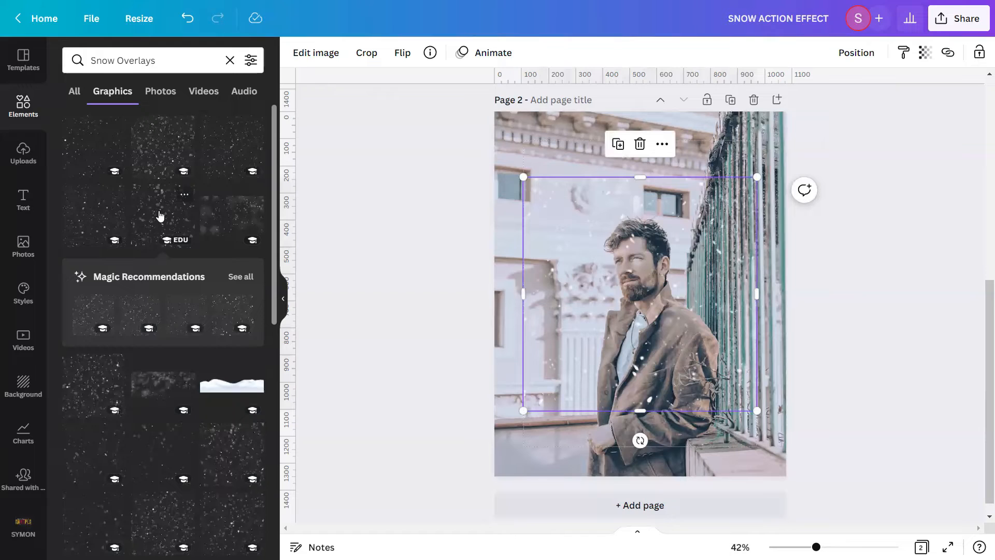
left_click(283, 298)
scroll(441, 291, "up", 3)
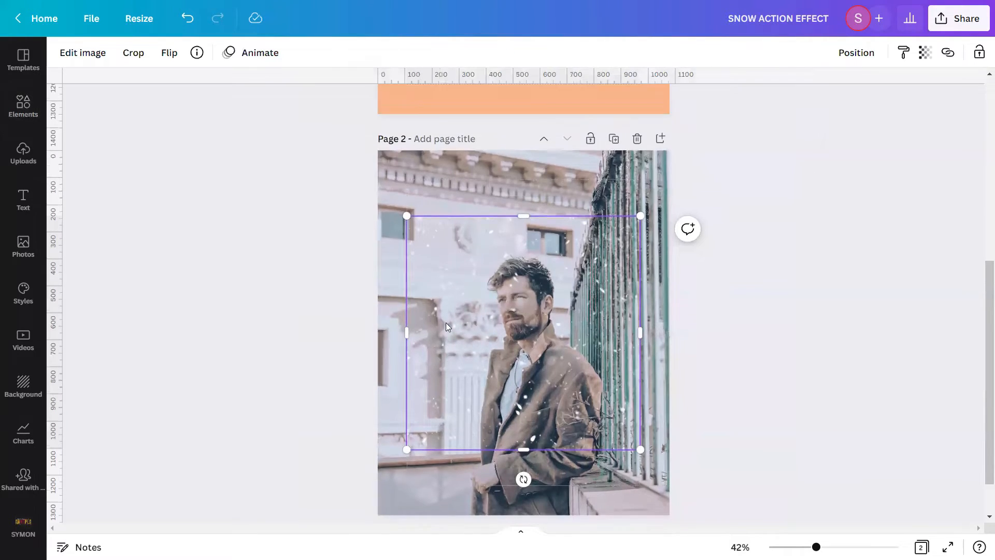
left_click_drag(407, 305, 335, 242)
scroll(492, 294, "down", 3)
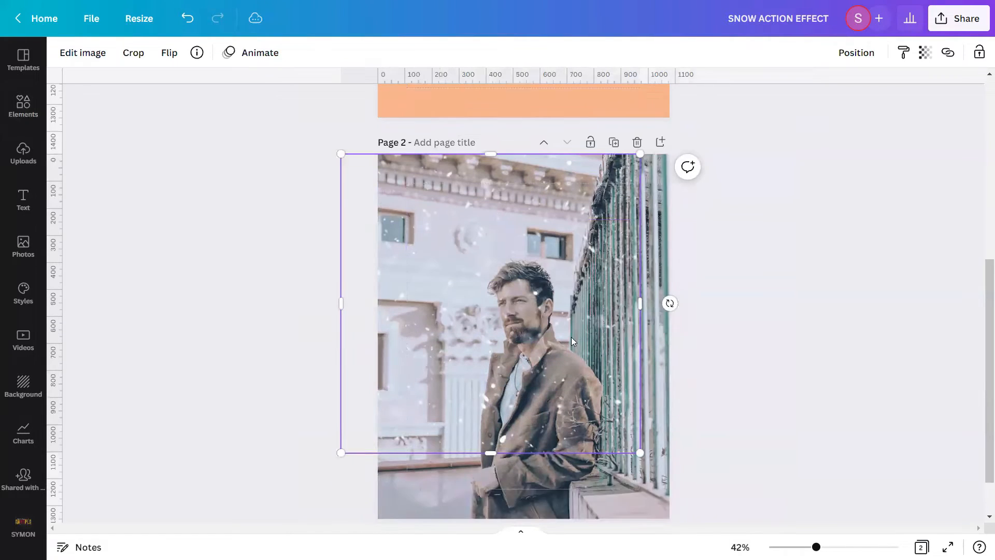
left_click_drag(641, 411, 702, 492)
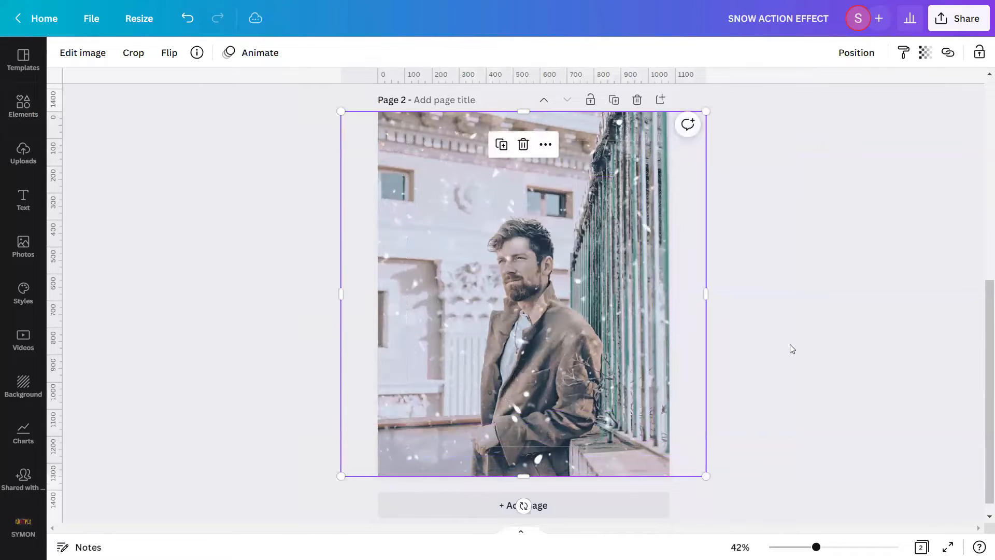
Check the position options of the enlarged snow overlay, lock it in place and deselect it
left_click(854, 55)
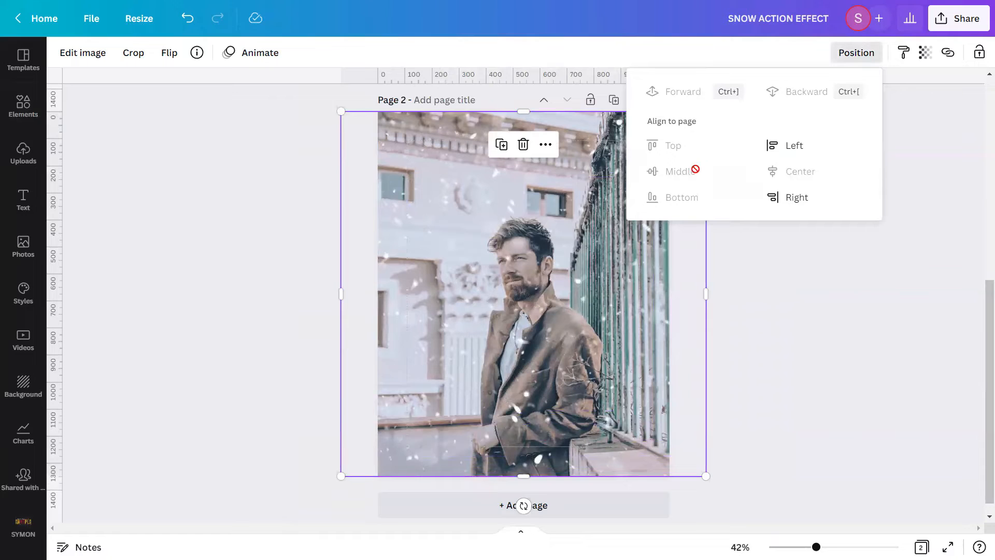
left_click(979, 54)
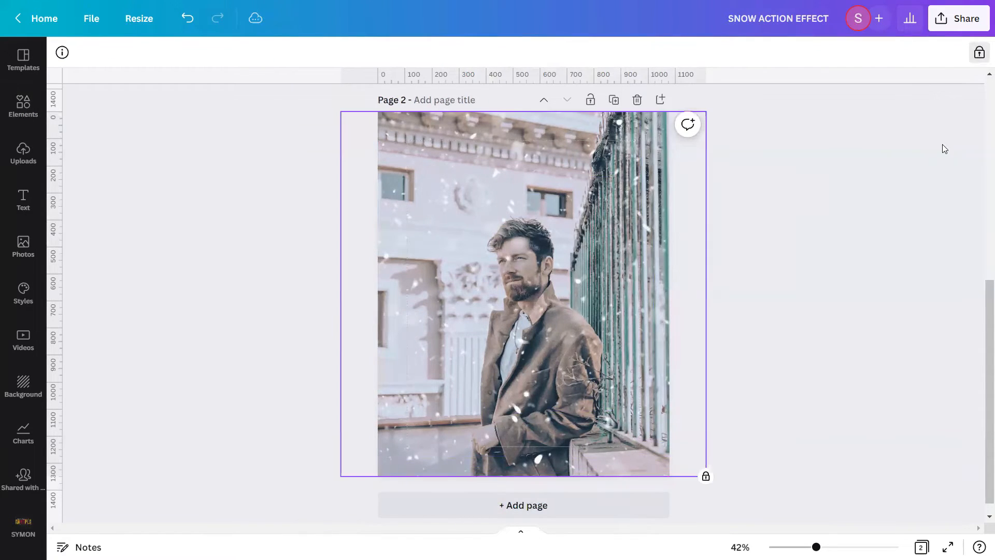
left_click(933, 172)
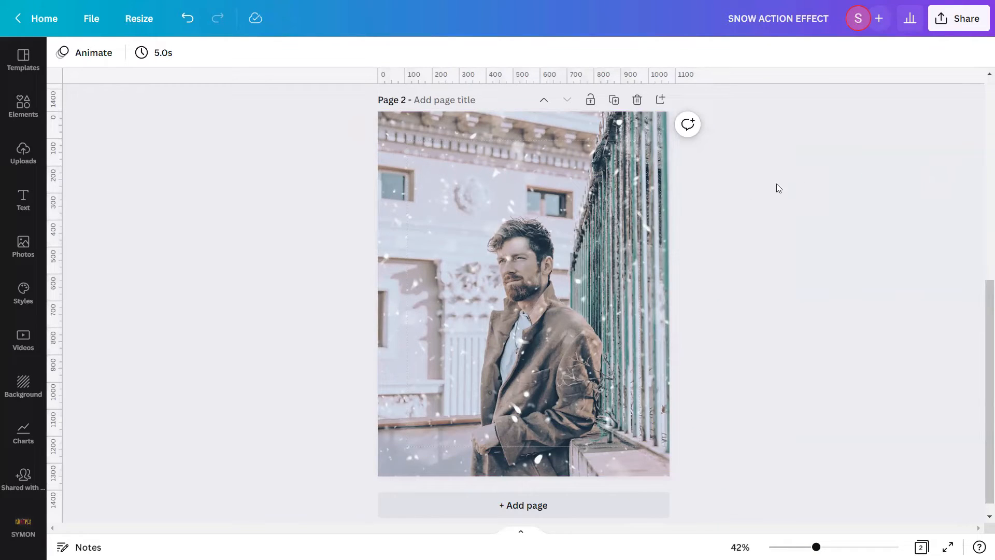
Add the first Snow Overlay graphic from the results and enlarge it to cover the whole photo page
left_click(24, 107)
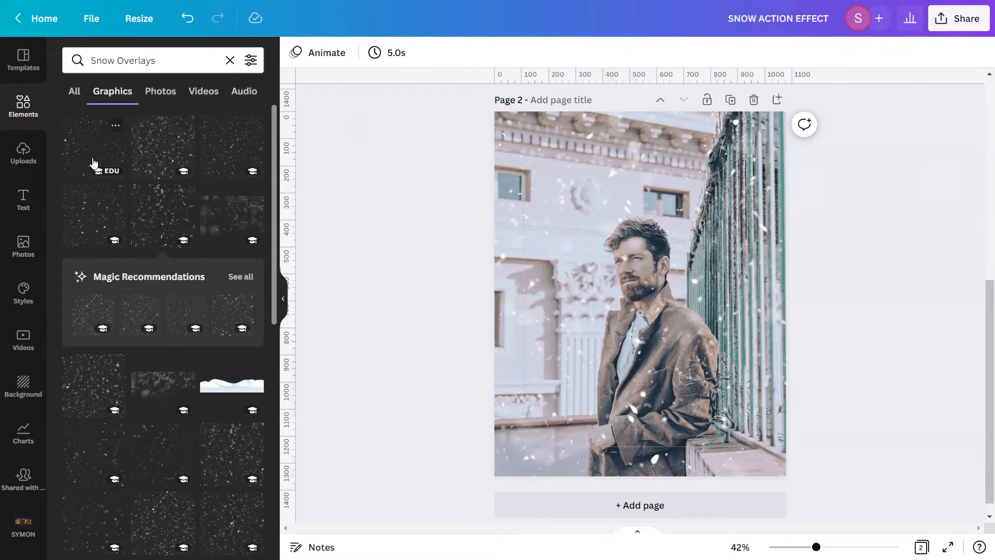
left_click(115, 128)
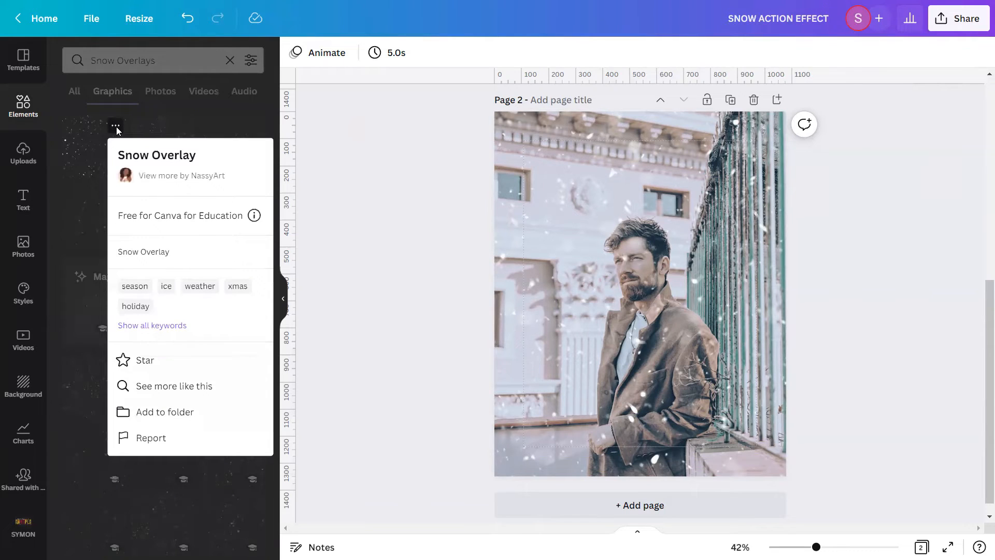
left_click(76, 142)
left_click(87, 148)
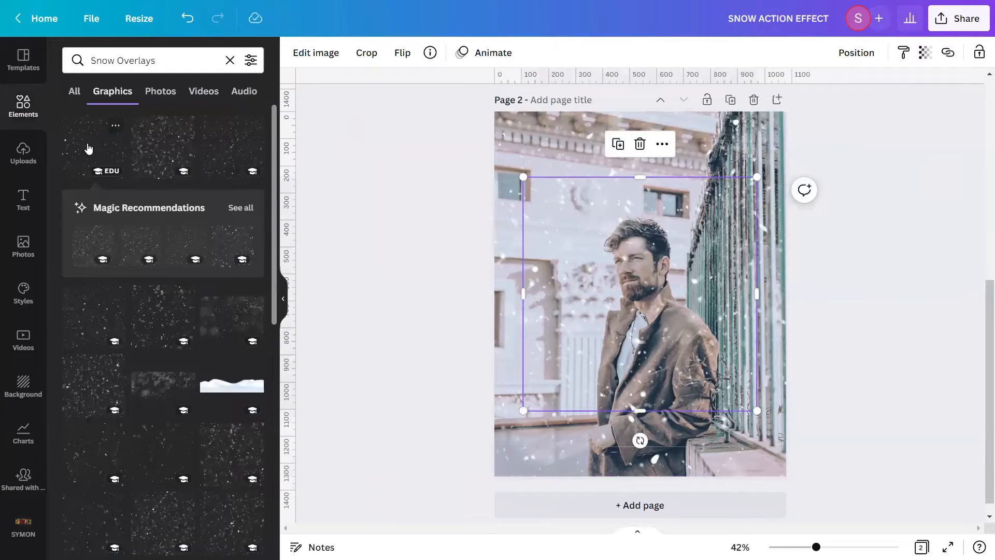
left_click(323, 217)
left_click(283, 299)
left_click(519, 267)
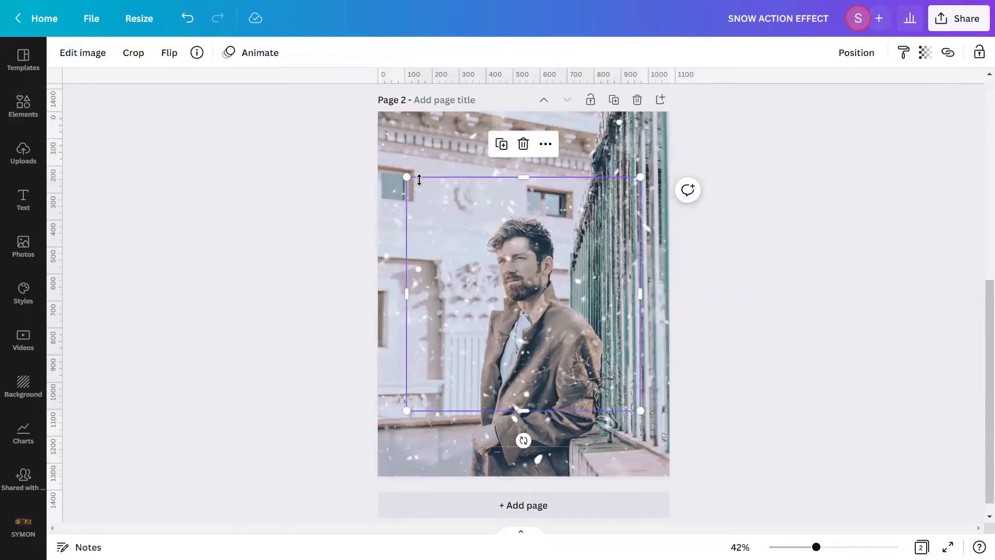
left_click_drag(407, 177, 340, 112)
left_click_drag(640, 410, 705, 474)
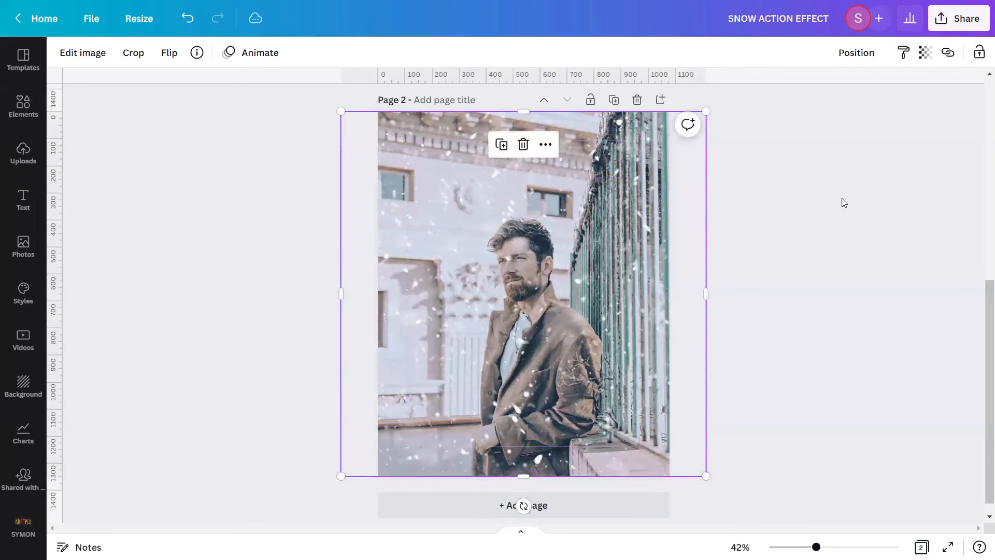
Check the second snow overlay's position options, lock it over the photo and deselect it
left_click(861, 54)
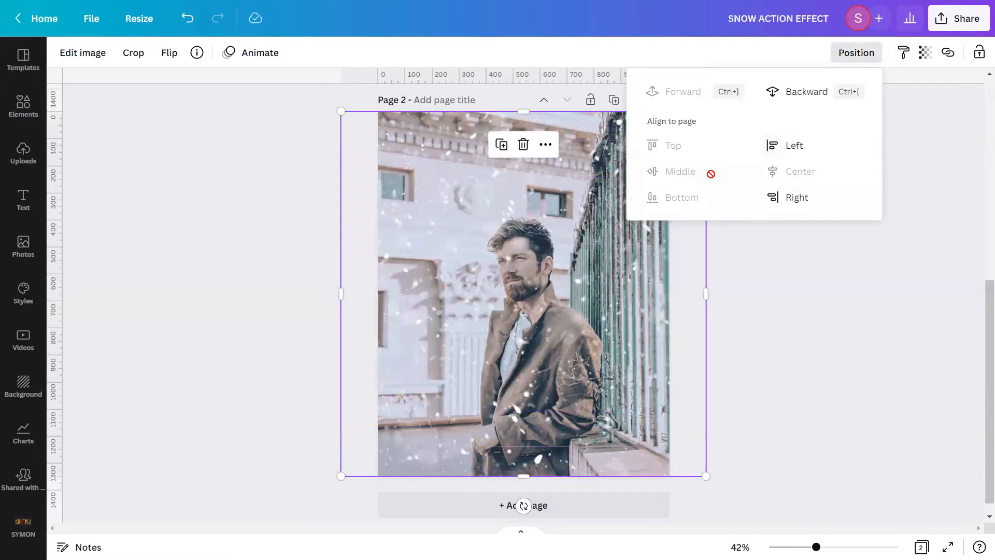
left_click(979, 52)
left_click(886, 345)
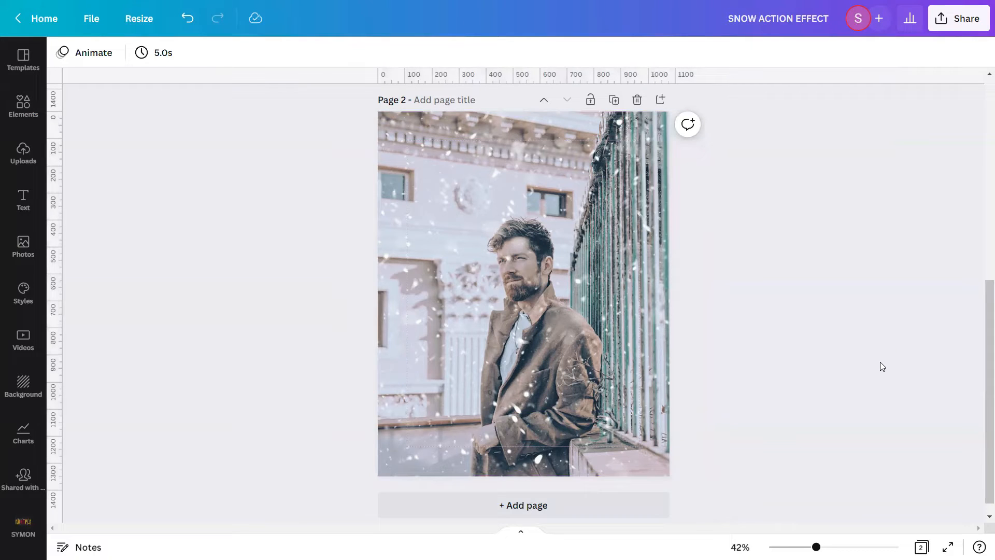
left_click_drag(816, 547, 838, 547)
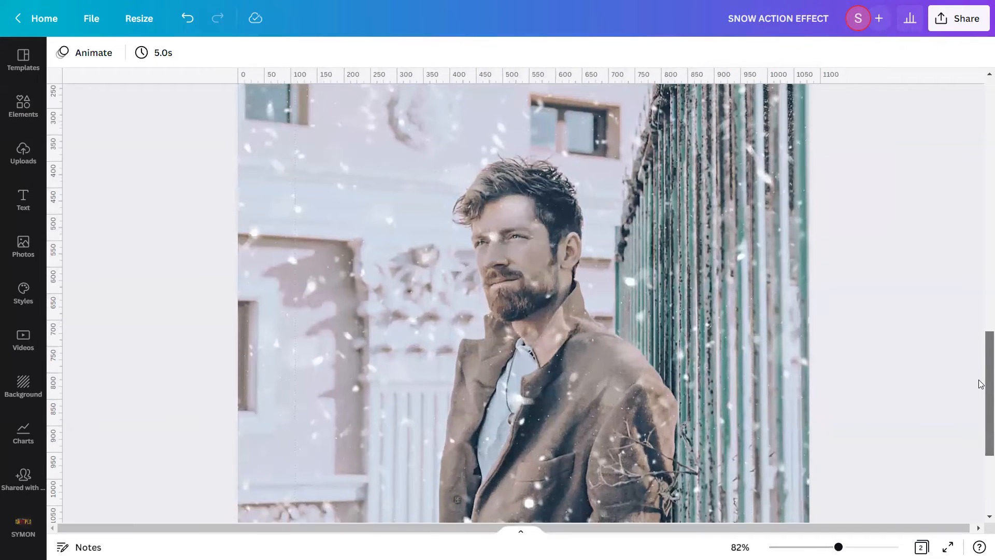
mouse_move(980, 382)
left_mouse_down()
mouse_move(981, 355)
mouse_move(981, 443)
mouse_move(980, 389)
left_mouse_up()
scroll(981, 355, "up", 5)
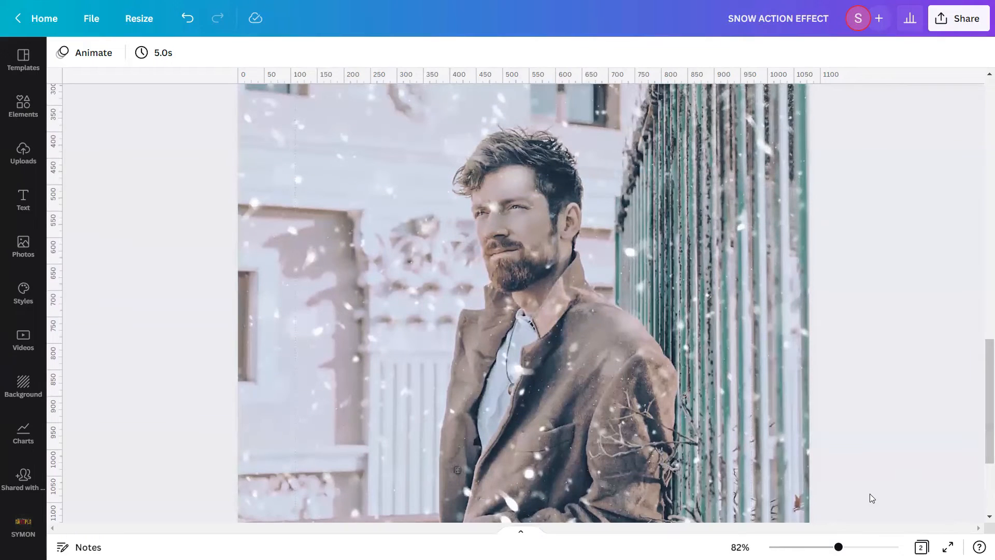
left_click_drag(839, 547, 818, 547)
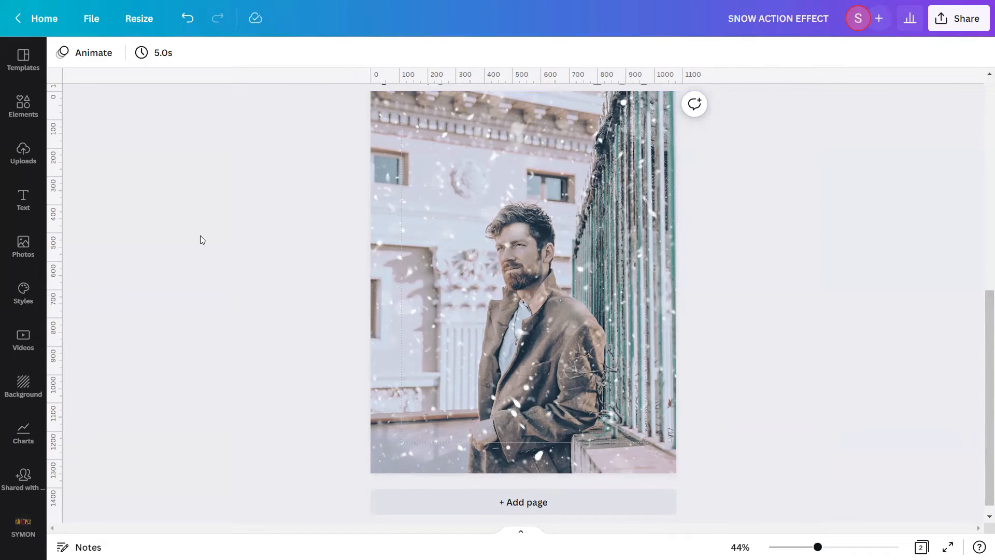
Search the elements library for "Cloud Isolated Transparent Overlay" and limit the results to graphics
left_click(19, 118)
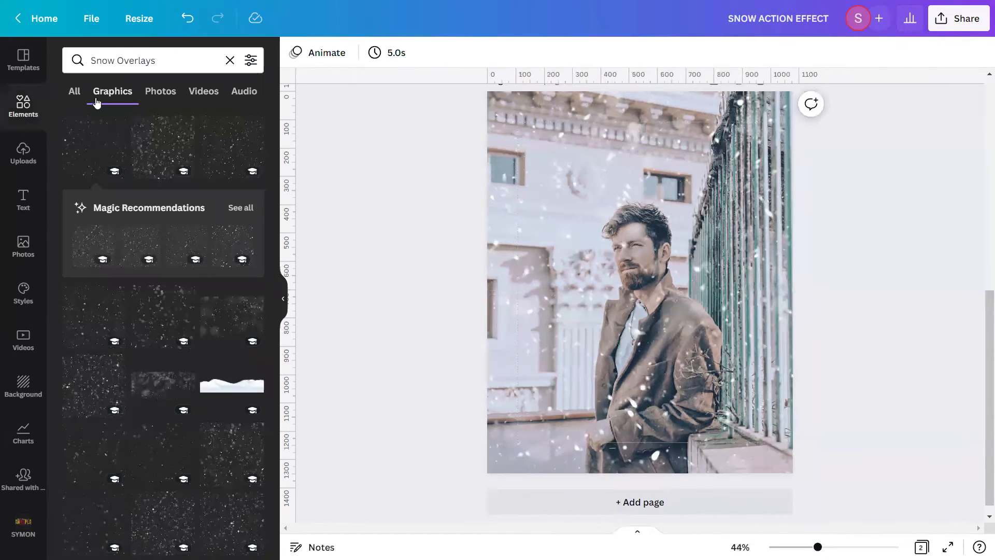
left_click(230, 60)
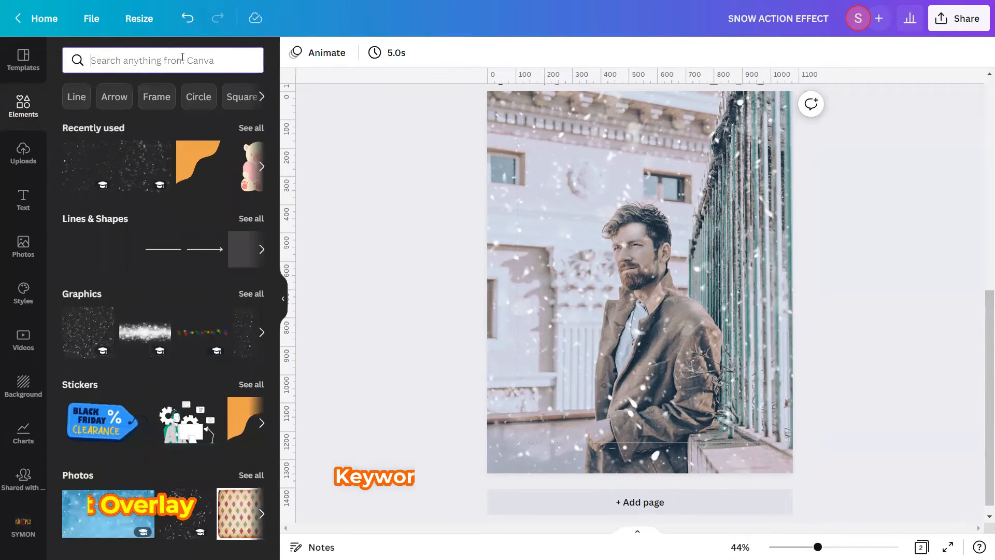
type("Clou")
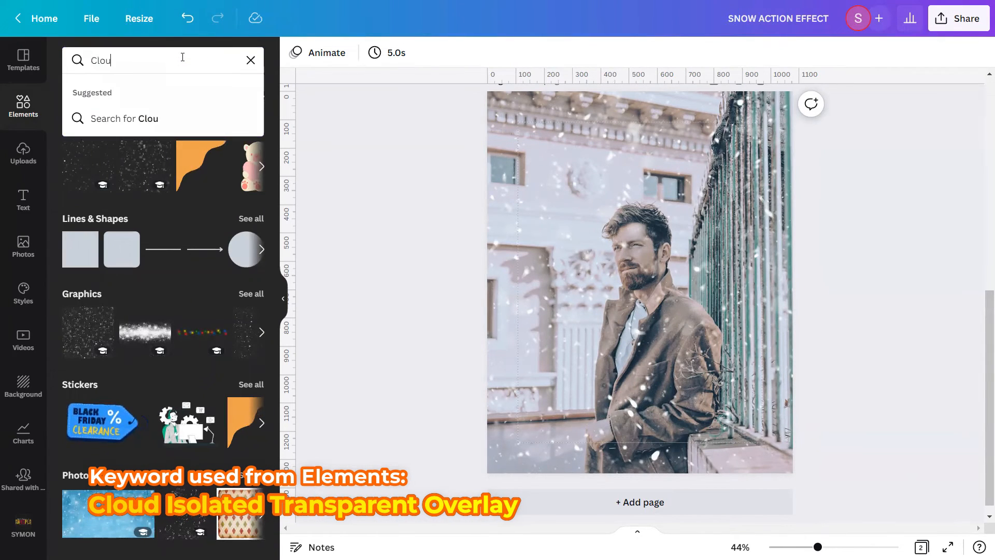
type("d Isolated ra")
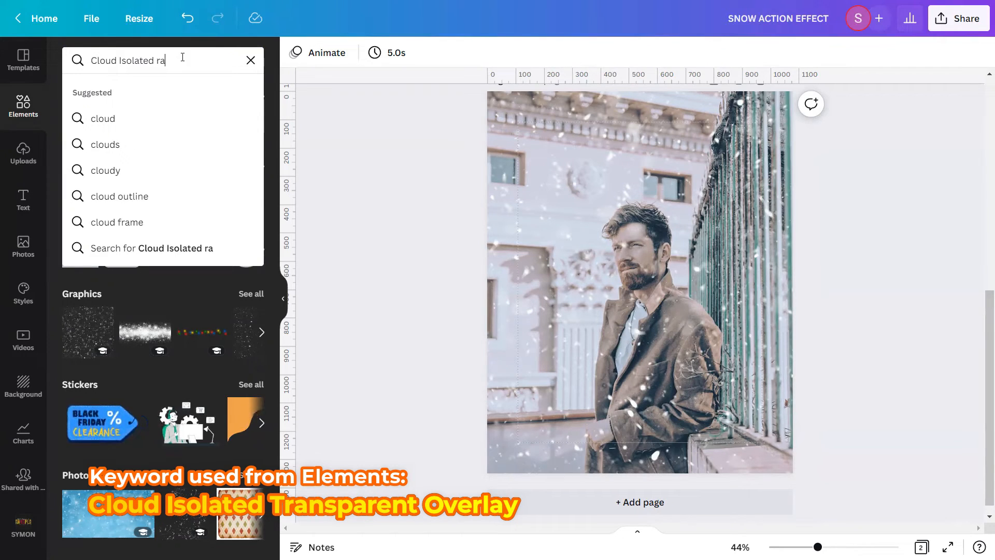
type(" Tra")
key("BackSpace")
key("BackSpace")
type("Tr")
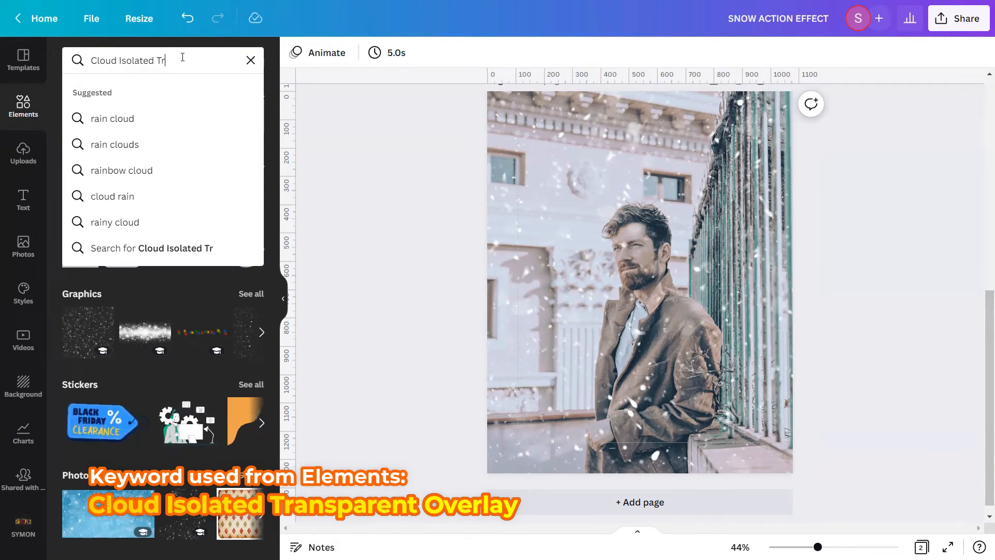
type("ansparent")
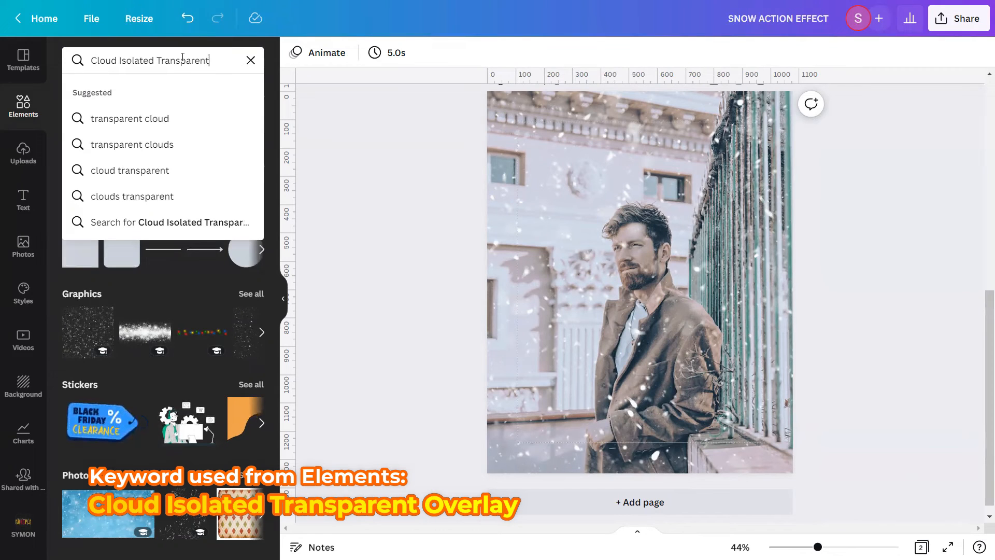
type(" Overlay")
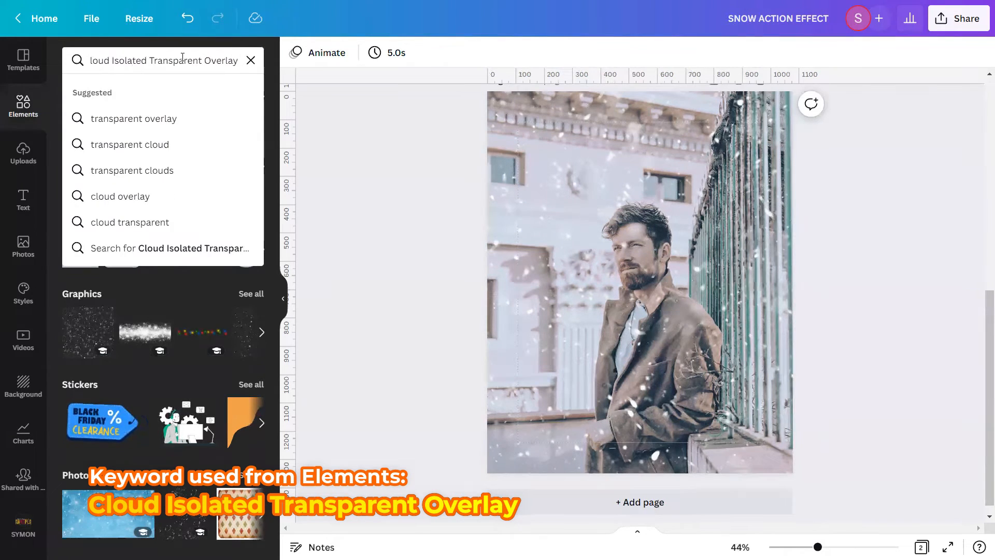
key("Return")
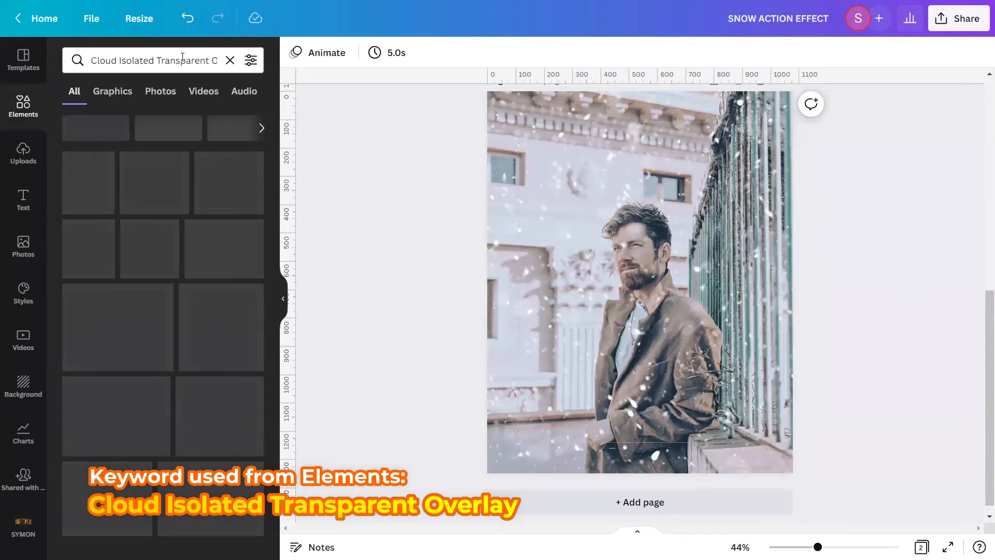
left_click(122, 101)
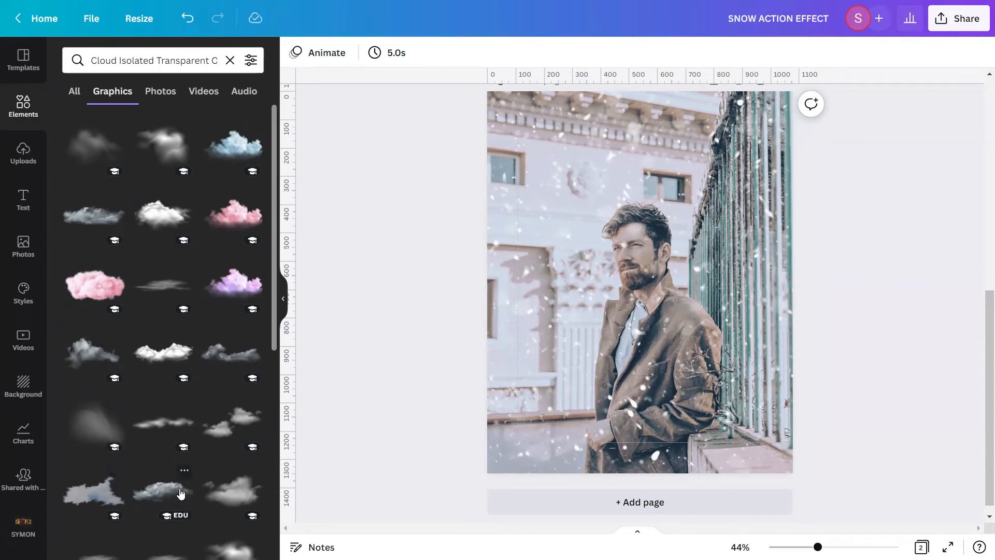
Add the white-blue "cloud isolated transparent overlay" graphic, duplicate it, and place one cloud over the man's head and the other over his coat
left_click(185, 470)
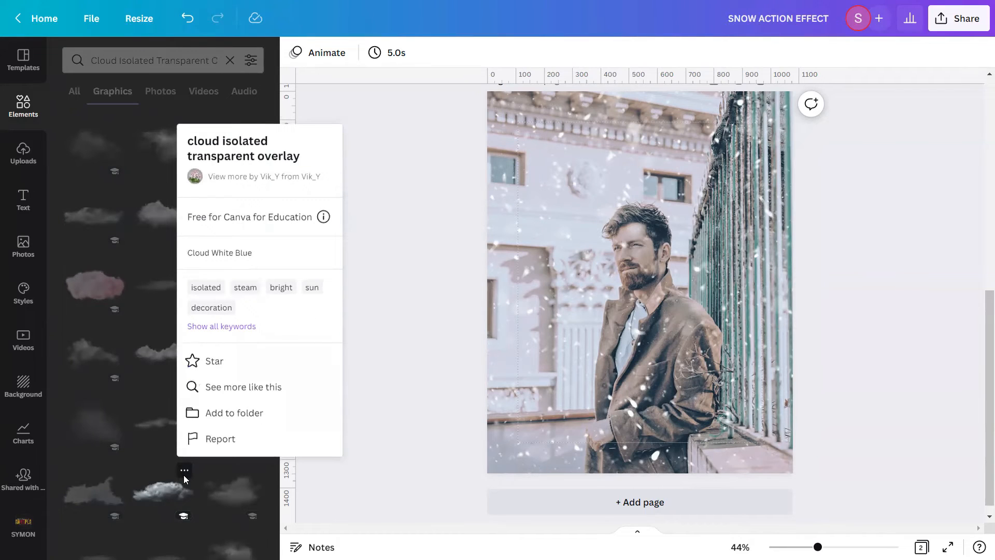
left_click(185, 476)
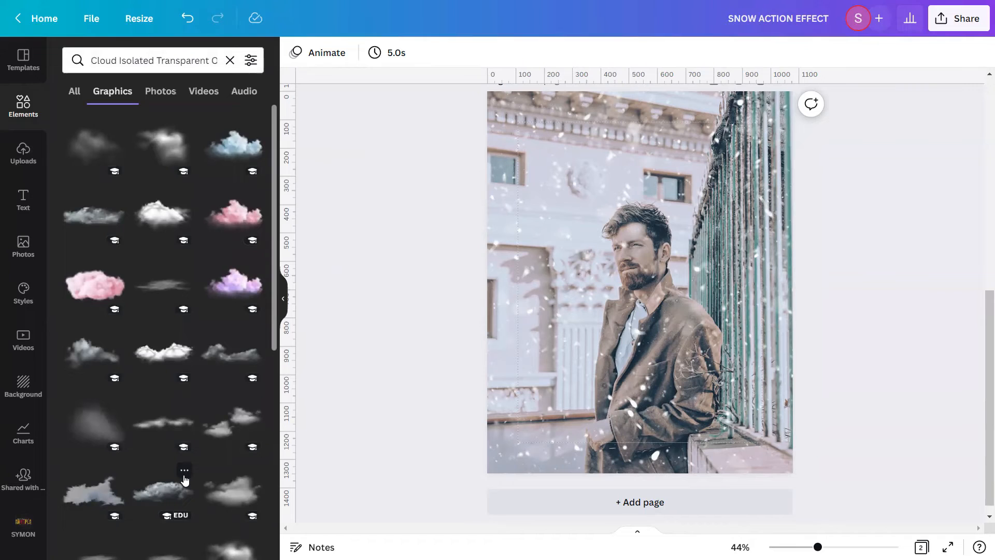
left_click(170, 495)
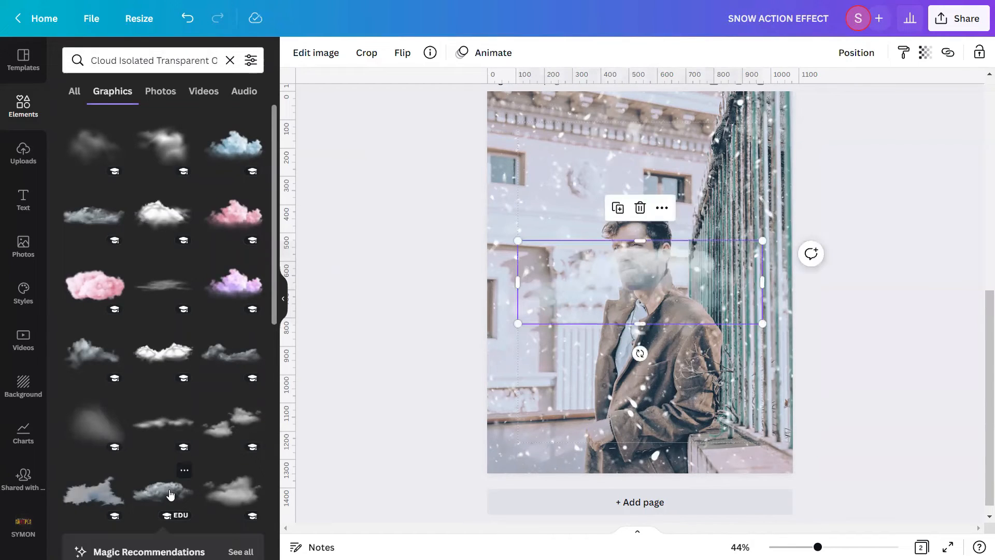
left_click(284, 297)
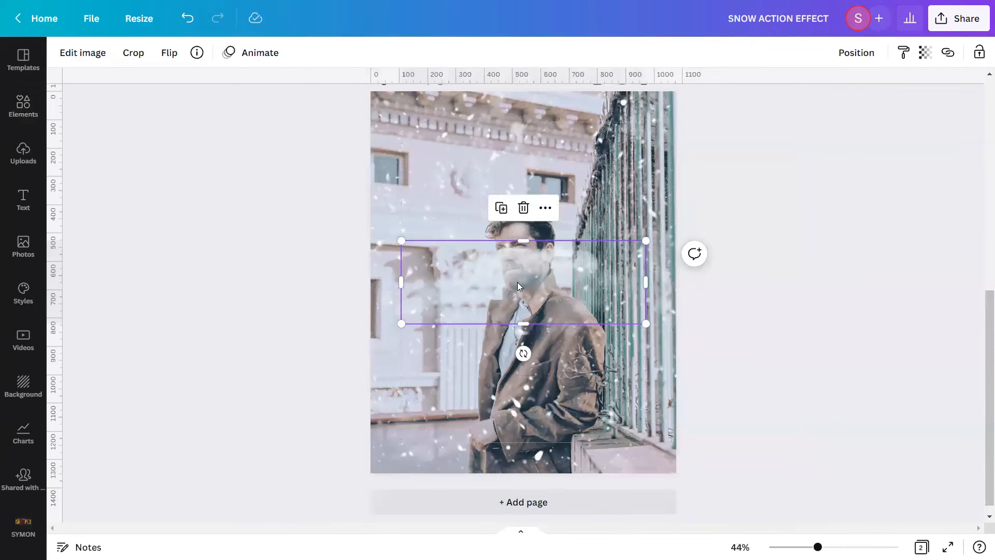
left_click(502, 208)
left_click_drag(518, 299, 518, 223)
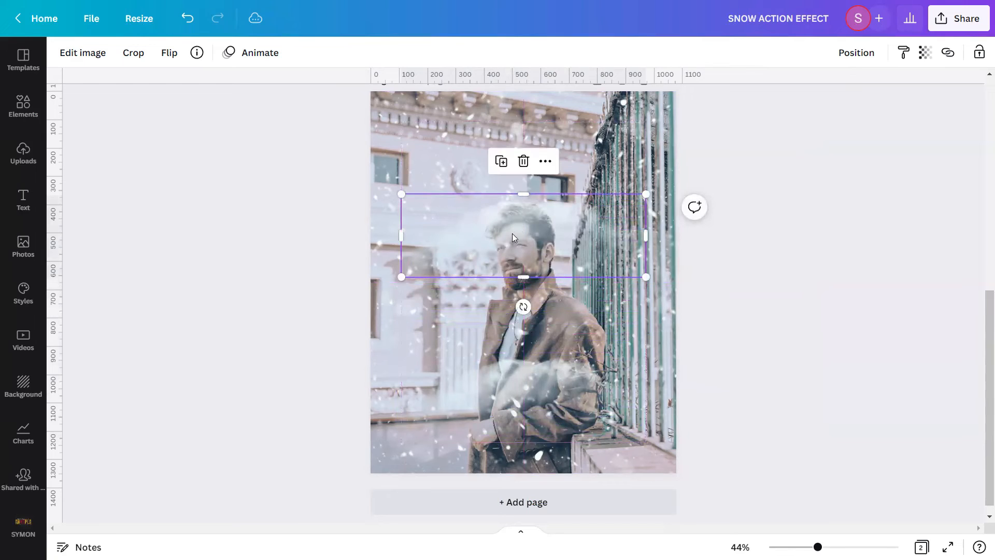
Enlarge the upper cloud until it extends past both sides of the page and reaches the photo's top edge
scroll(749, 301, "up", 2)
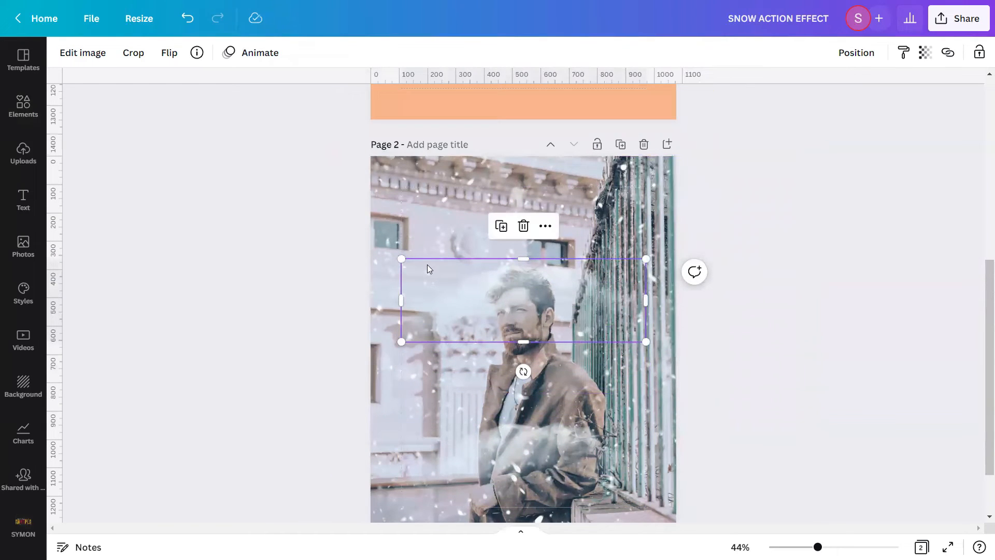
left_click_drag(352, 205, 233, 150)
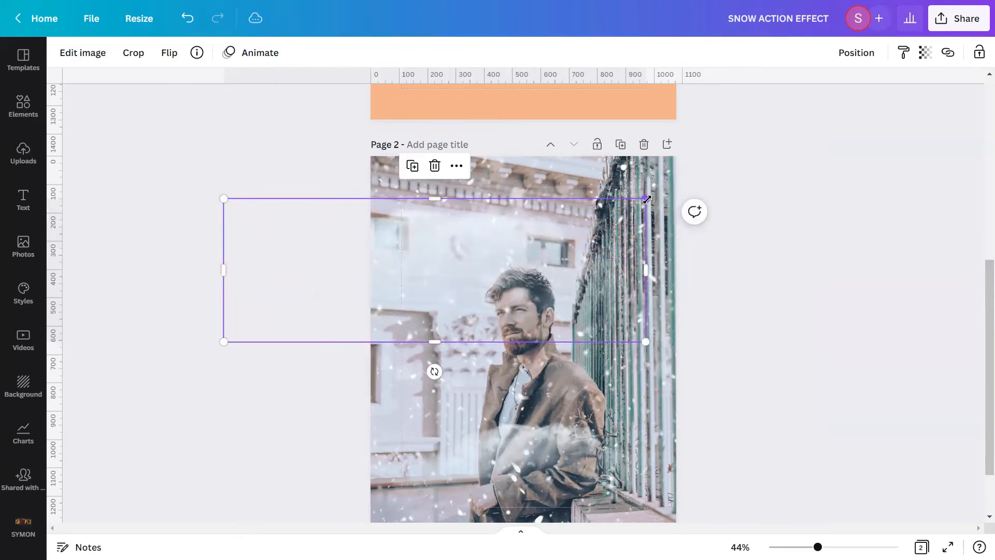
left_click_drag(645, 199, 767, 155)
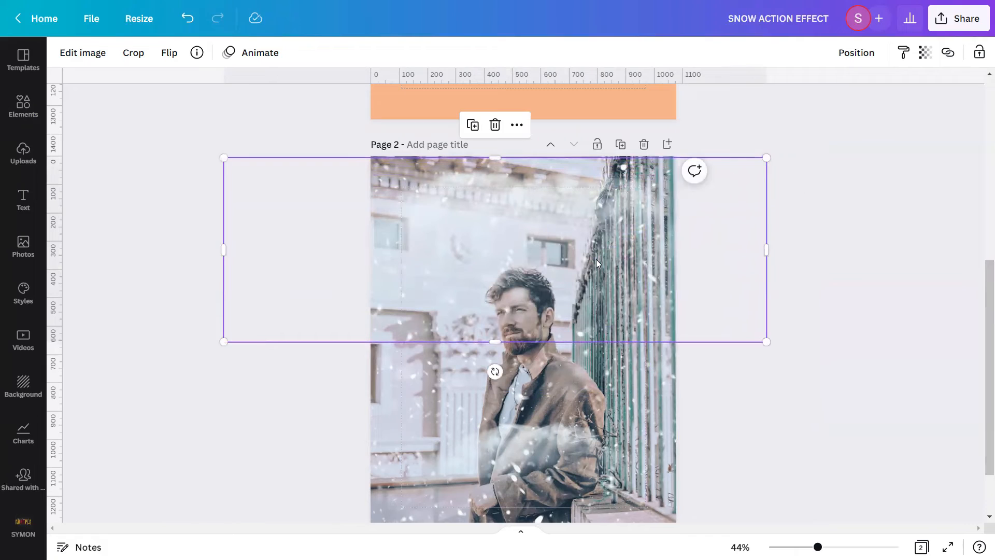
Align the upper cloud with the photo's top edge, centre it horizontally on the page and deselect it
left_click_drag(602, 261, 616, 259)
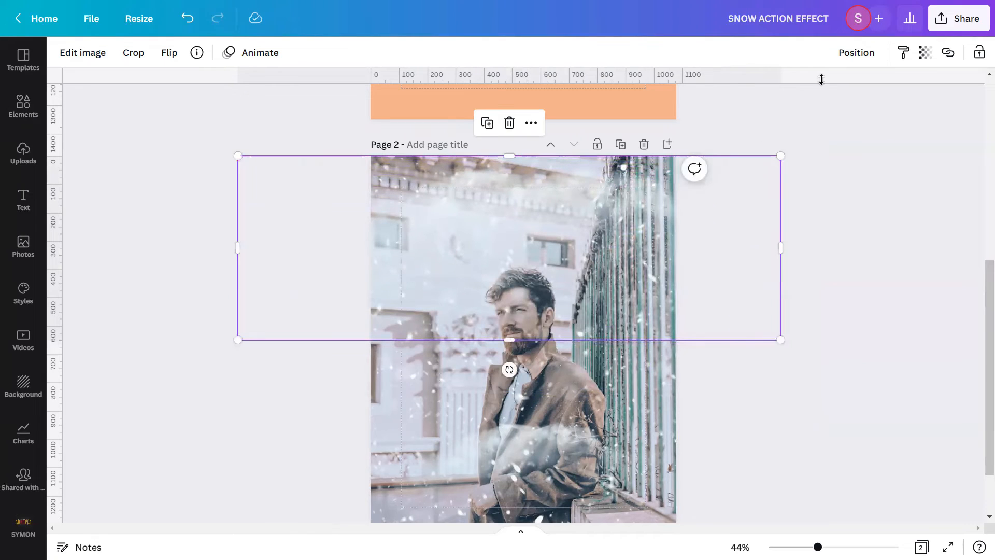
left_click(846, 57)
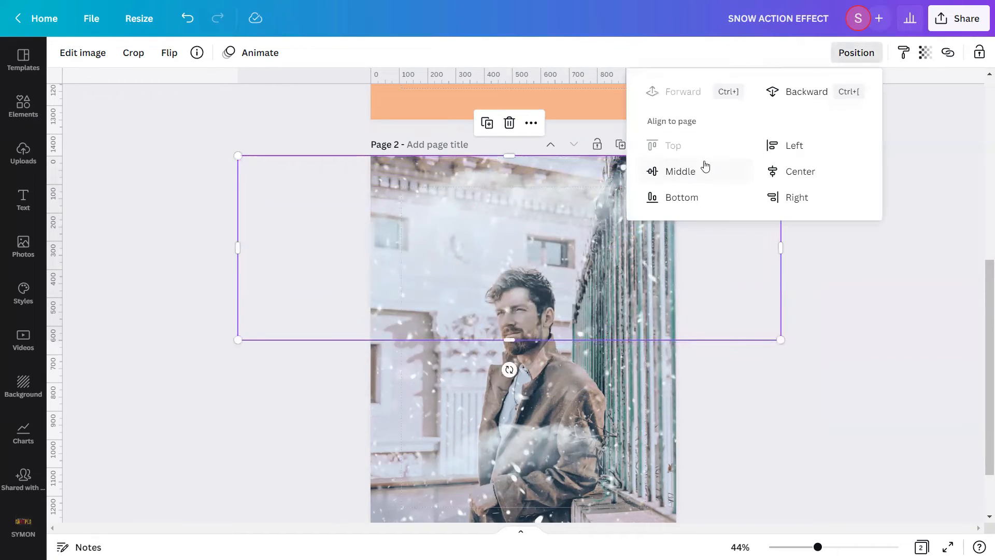
left_click(787, 175)
left_click(882, 319)
left_click(883, 318)
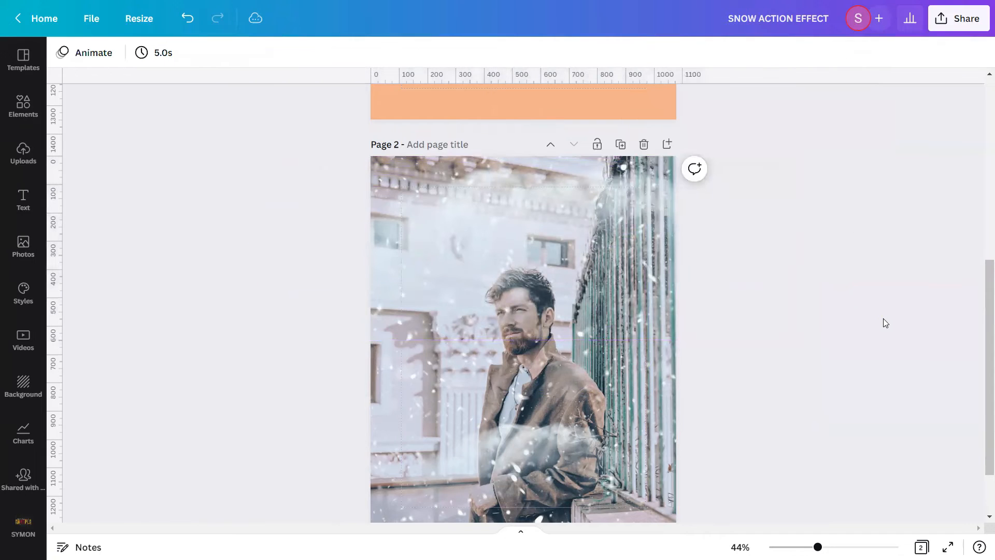
Raise the upper cloud so it extends above the page and ends around the man's forehead, keeping it horizontally centred
left_click(633, 293)
left_click_drag(633, 293, 634, 256)
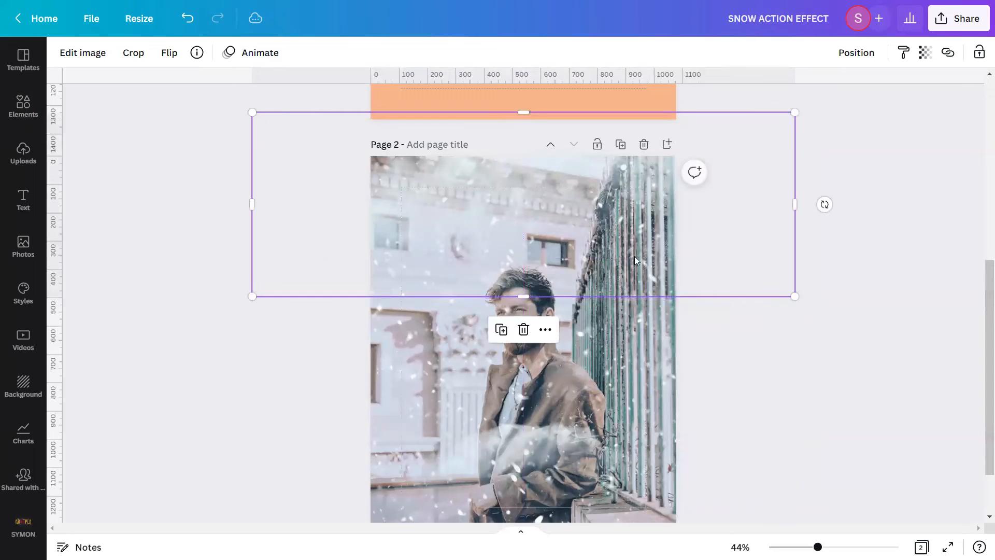
left_click(712, 344)
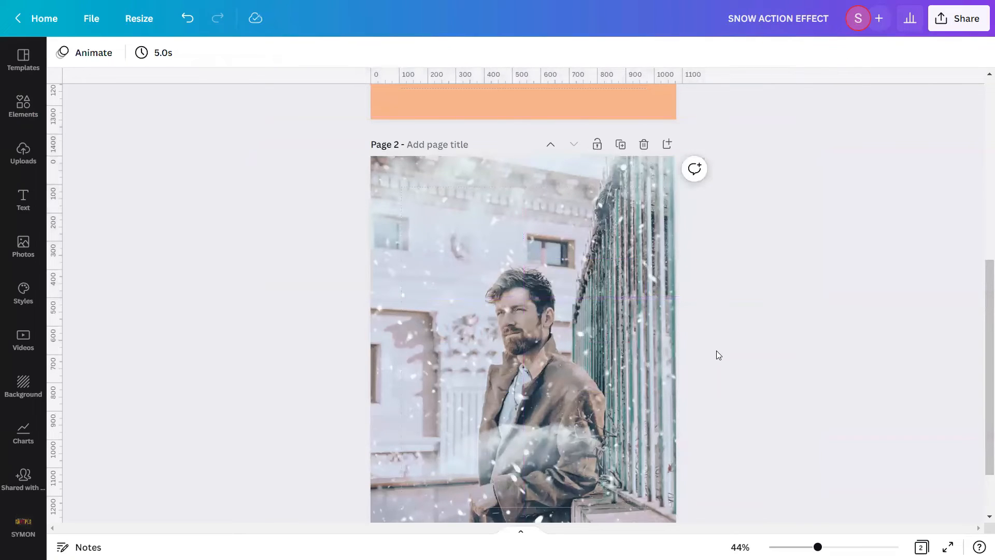
Set the transparency of the cloud over the man's coat to 70
left_click(555, 457)
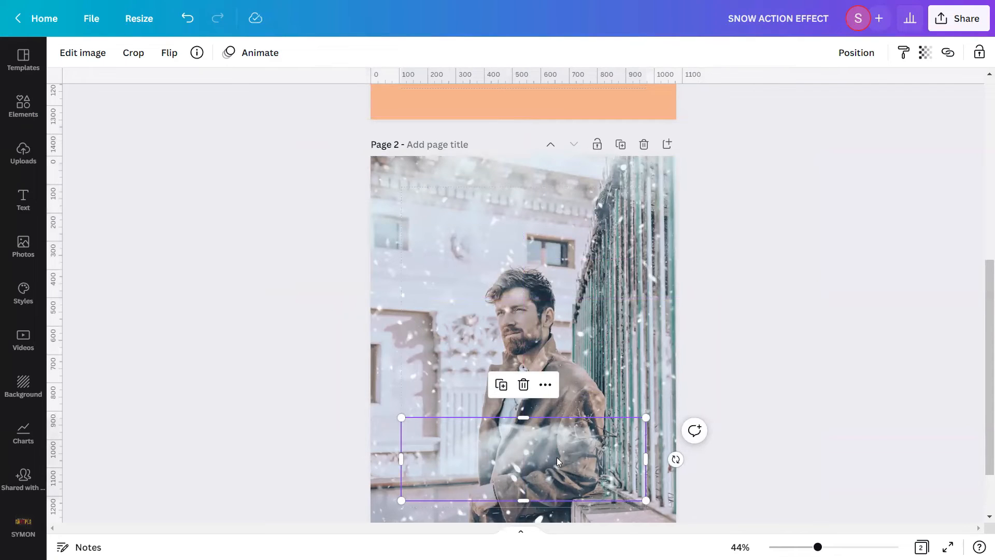
left_click(925, 52)
left_click(917, 88)
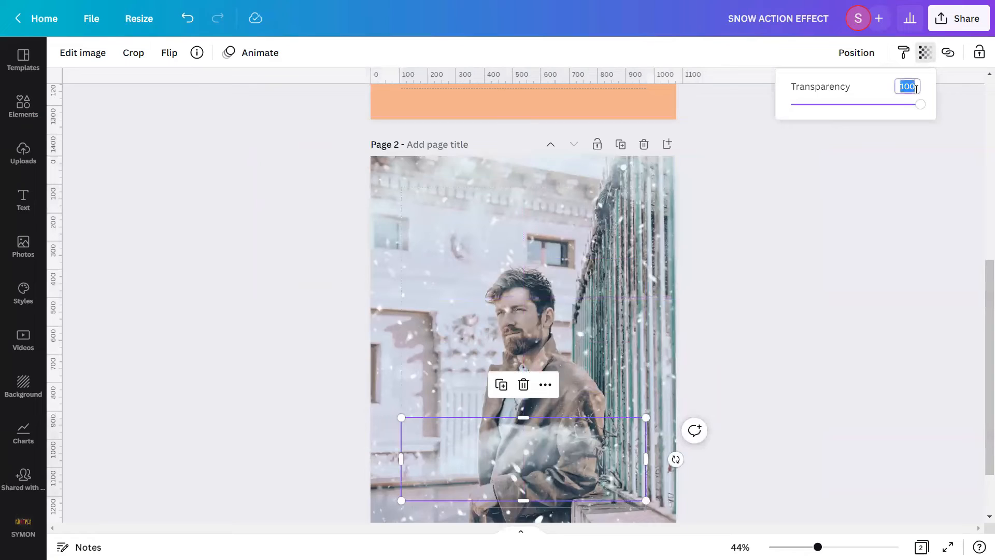
type("70")
key("Return")
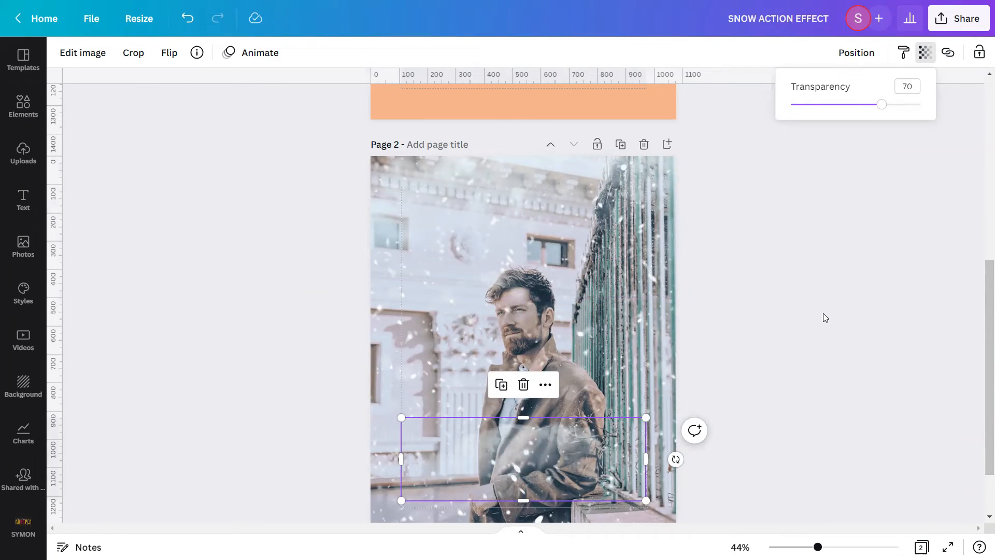
key("Escape")
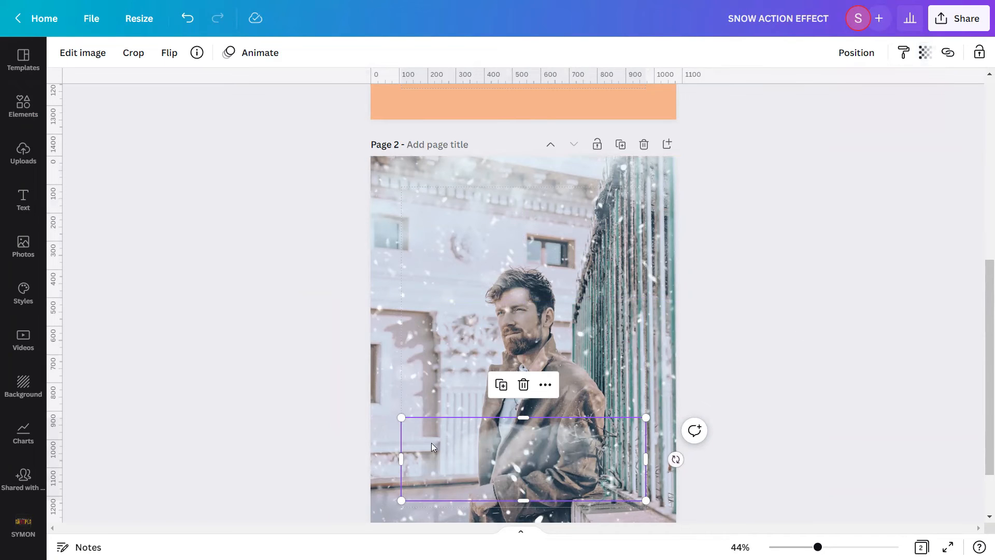
Enlarge the lower cloud past both sides of the page and place it horizontally centred, overhanging the photo's bottom edge
left_click_drag(402, 416, 289, 353)
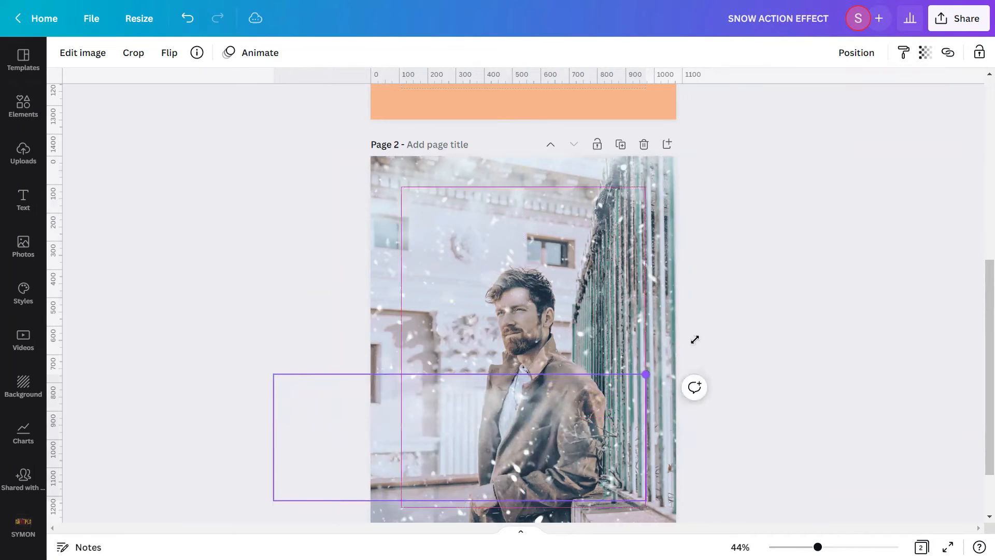
left_click_drag(652, 344, 762, 306)
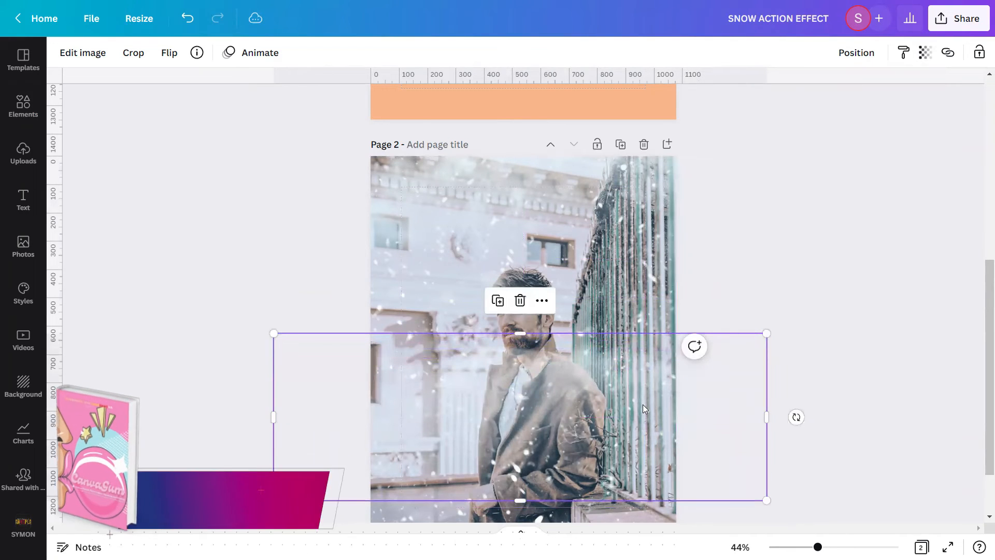
left_click_drag(642, 404, 643, 473)
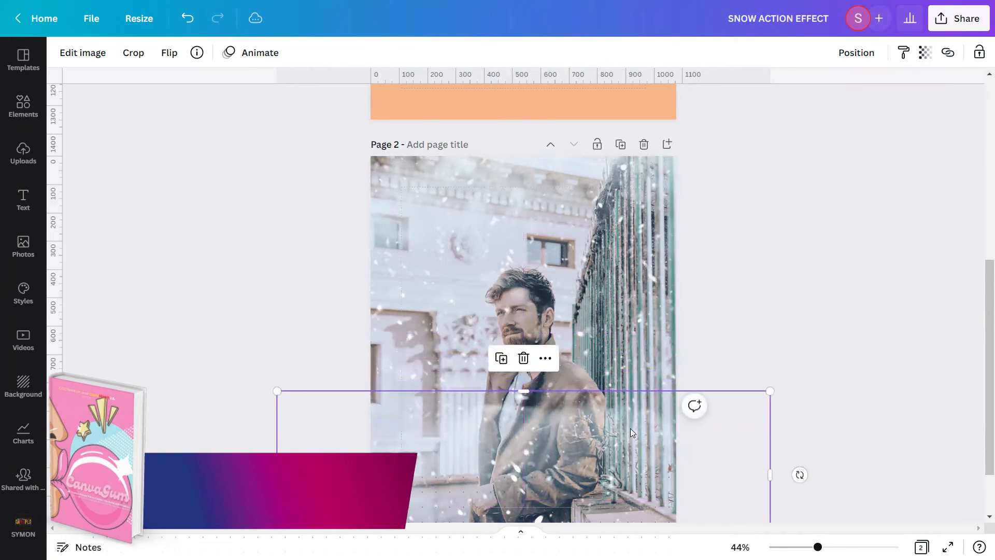
scroll(609, 392, "down", 2)
left_click_drag(609, 398, 610, 405)
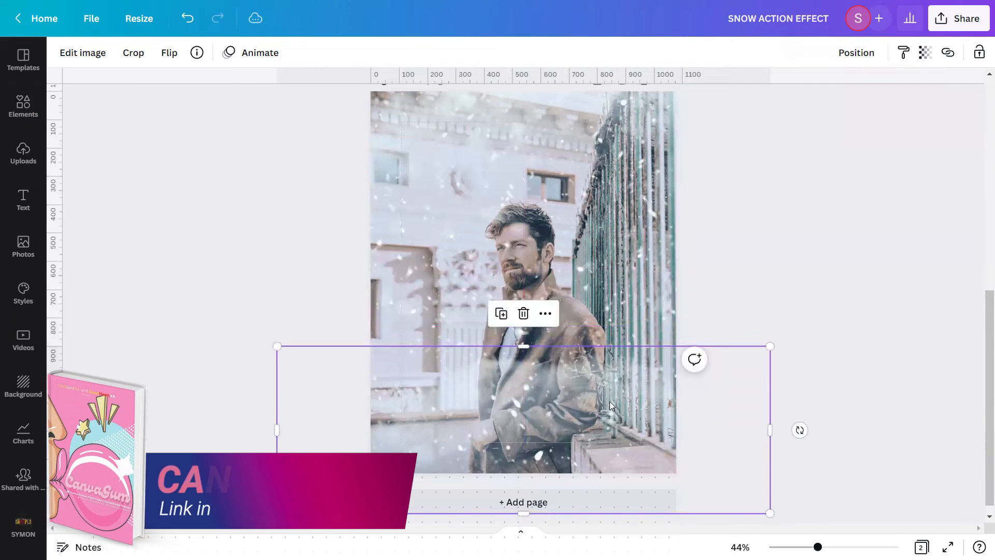
left_click(856, 53)
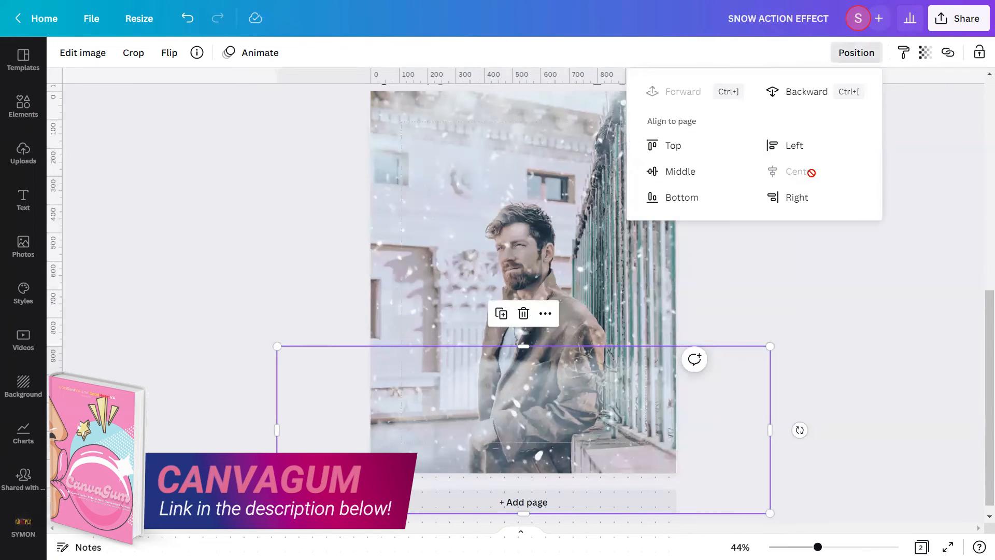
left_click(849, 361)
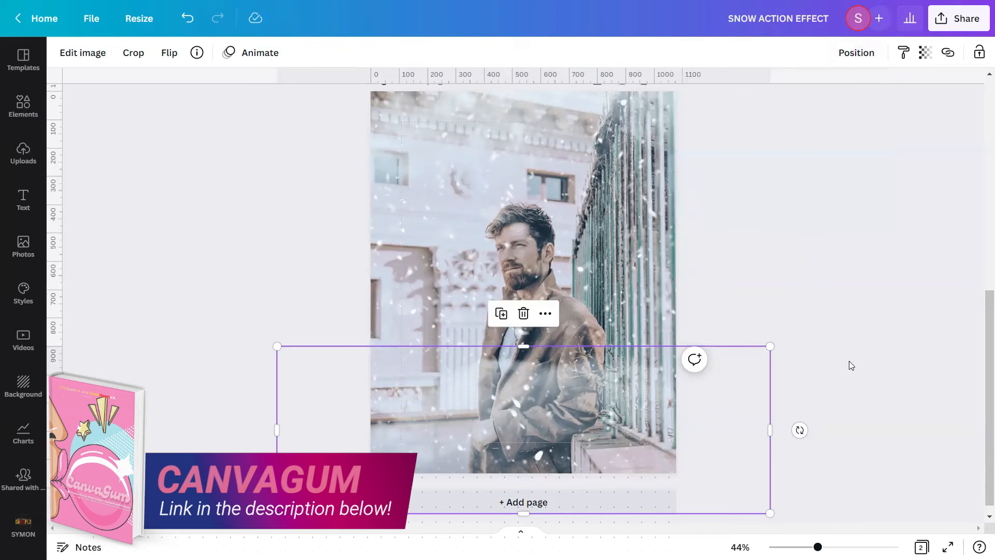
left_click(848, 361)
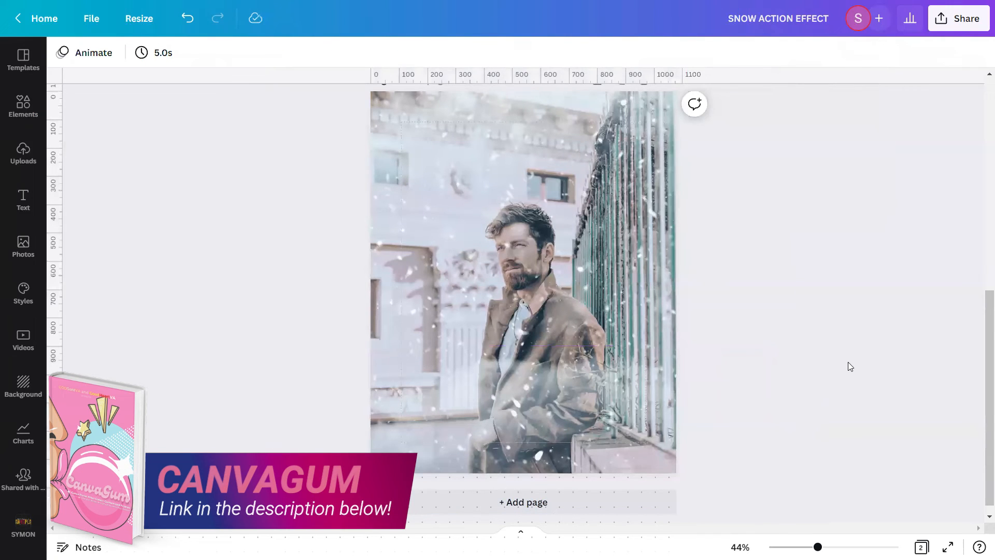
Select both clouds together with the layers beneath them, lock them in place and deselect
left_click_drag(818, 116, 358, 435)
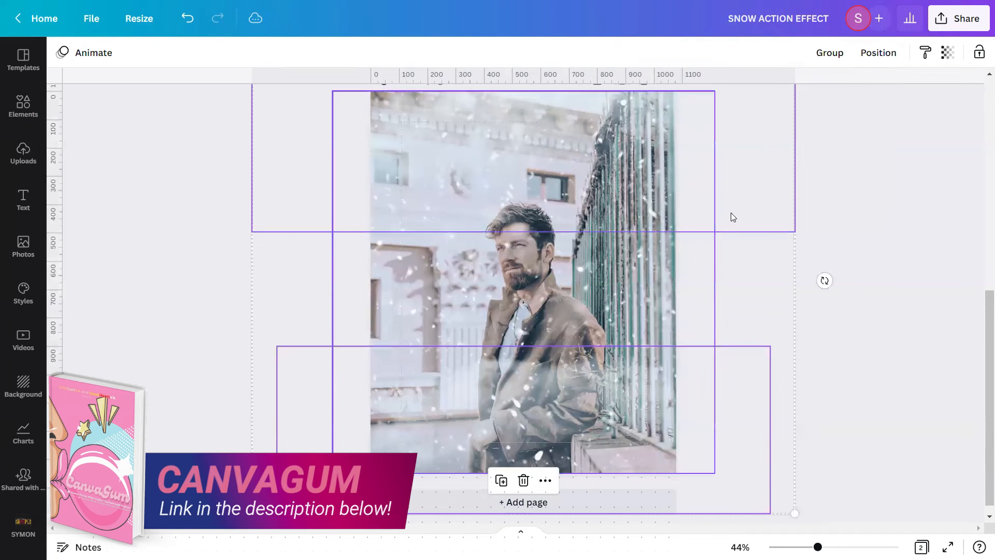
left_click(979, 53)
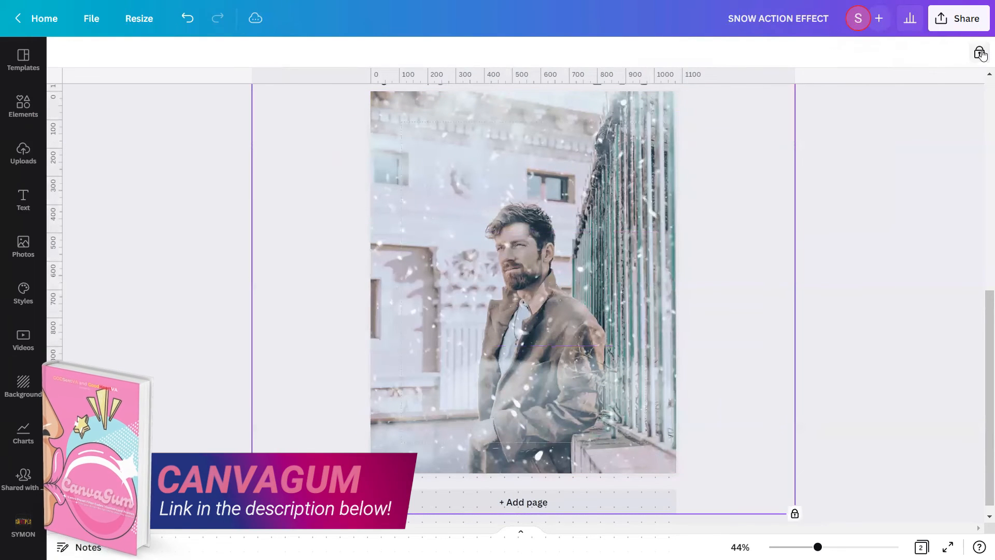
left_click(887, 311)
scroll(975, 430, "up", 1)
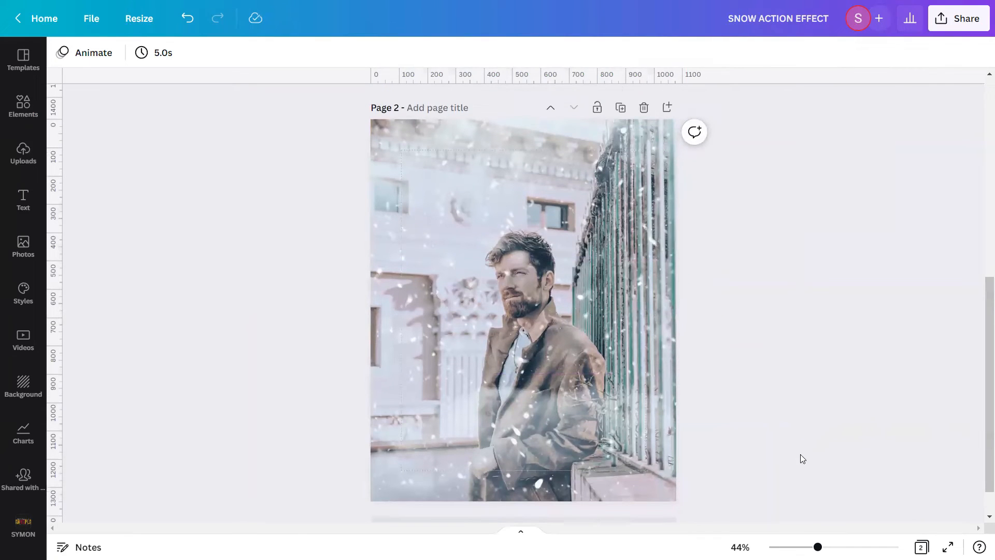
Inspect the snow and cloud effect in close-up from the man's face down to the photo's lower edge, and in full-screen view
left_click_drag(818, 547, 841, 547)
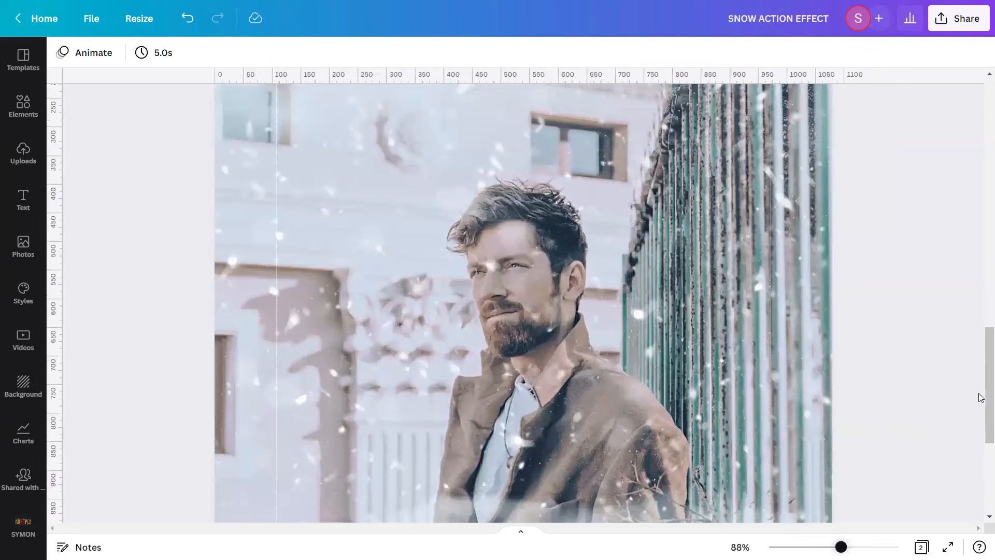
left_click_drag(987, 359, 981, 443)
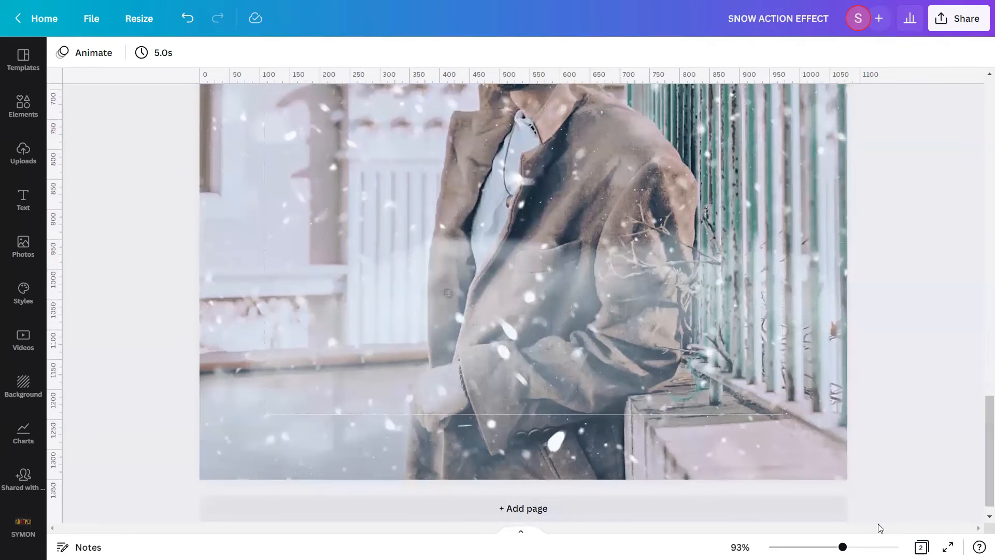
left_click_drag(842, 547, 844, 547)
left_click_drag(832, 547, 816, 547)
left_click_drag(985, 449, 981, 440)
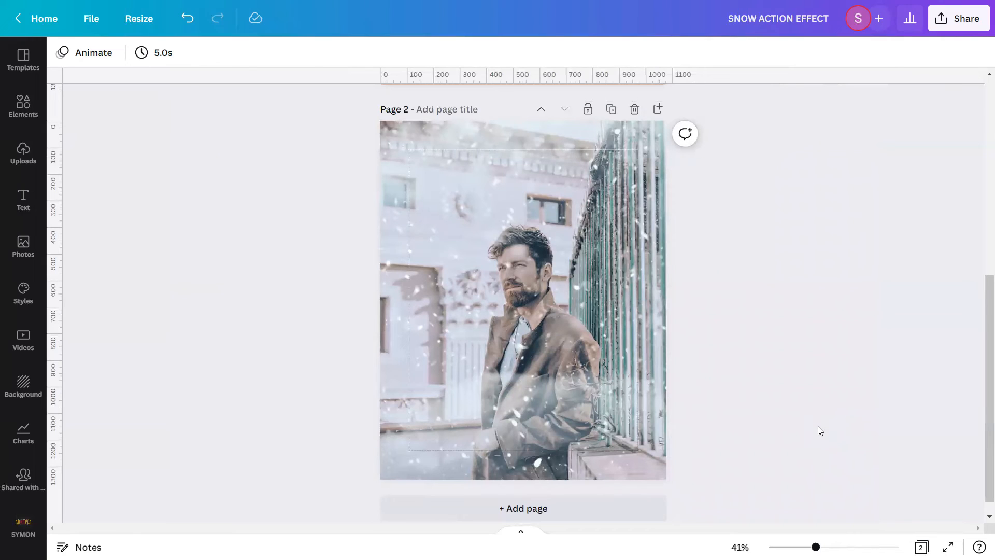
left_click(948, 547)
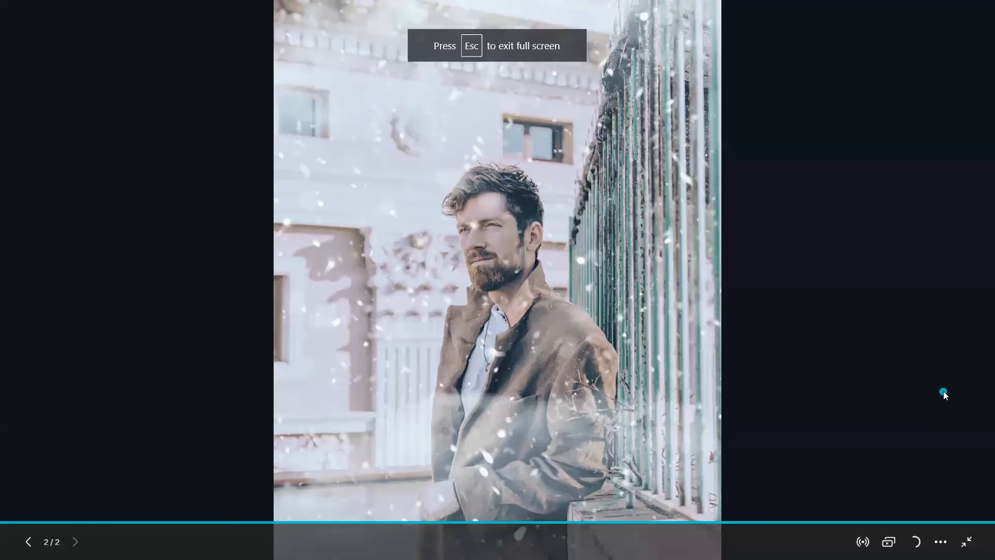
left_click(944, 393)
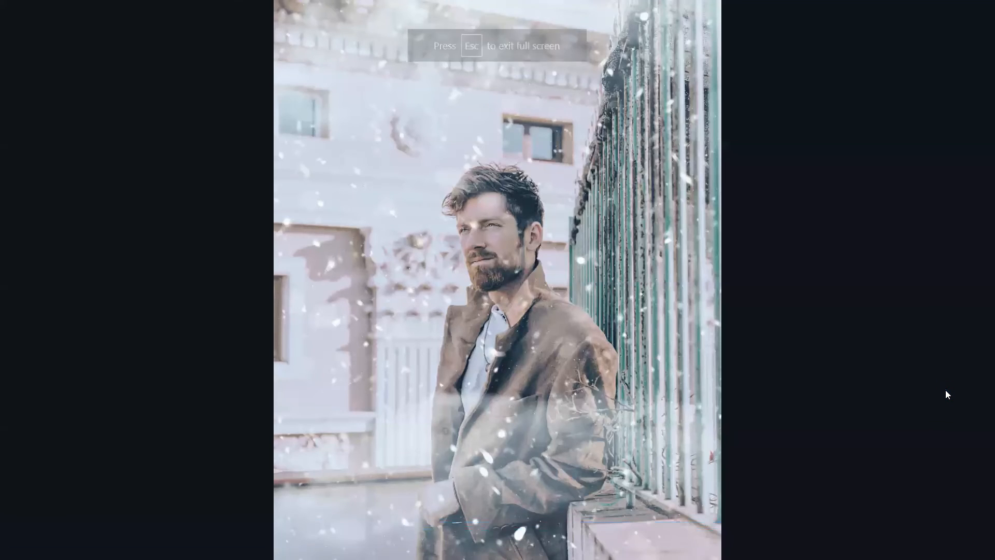